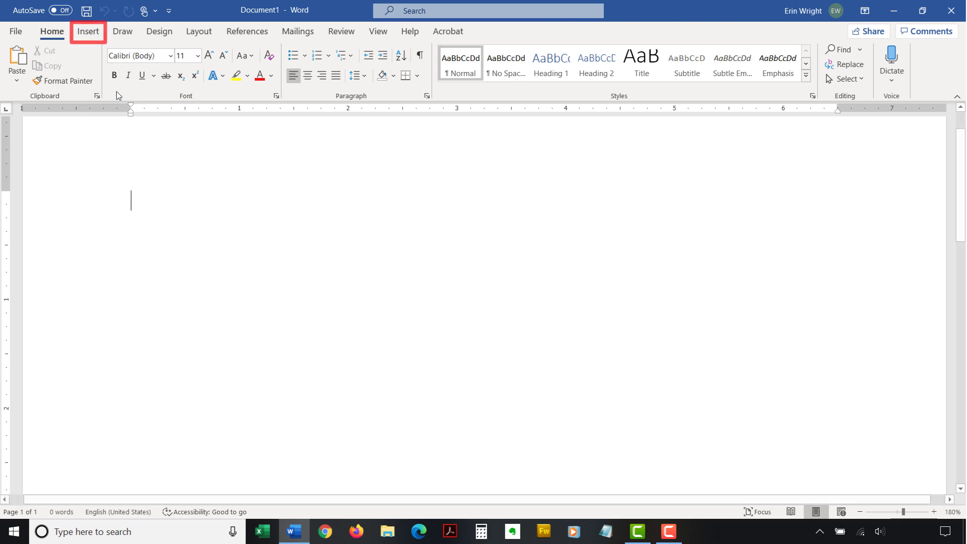
Step: Insert a 3-D Pie chart into the blank document from the Insert Chart dialog
{"action": "left_click", "coordinate": [92, 33]}
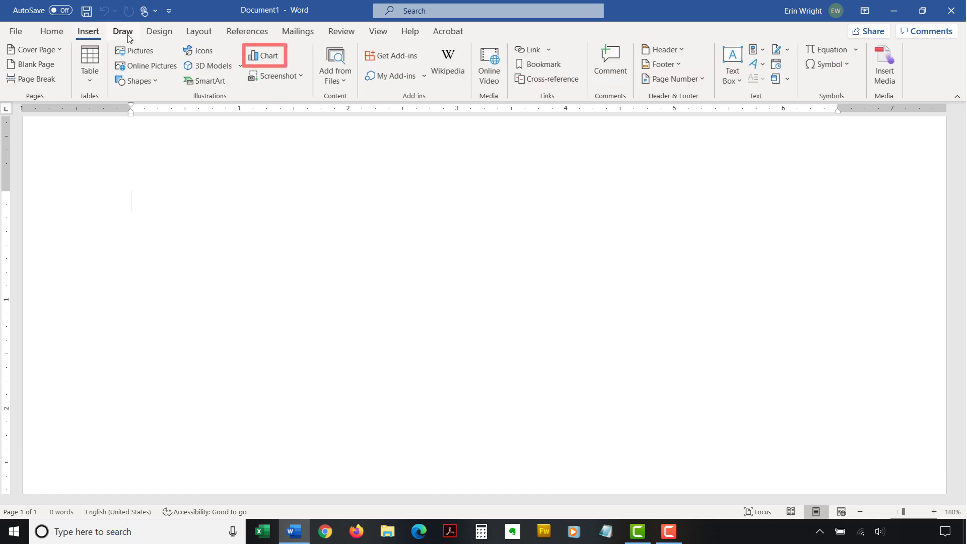
{"action": "left_click", "coordinate": [267, 56]}
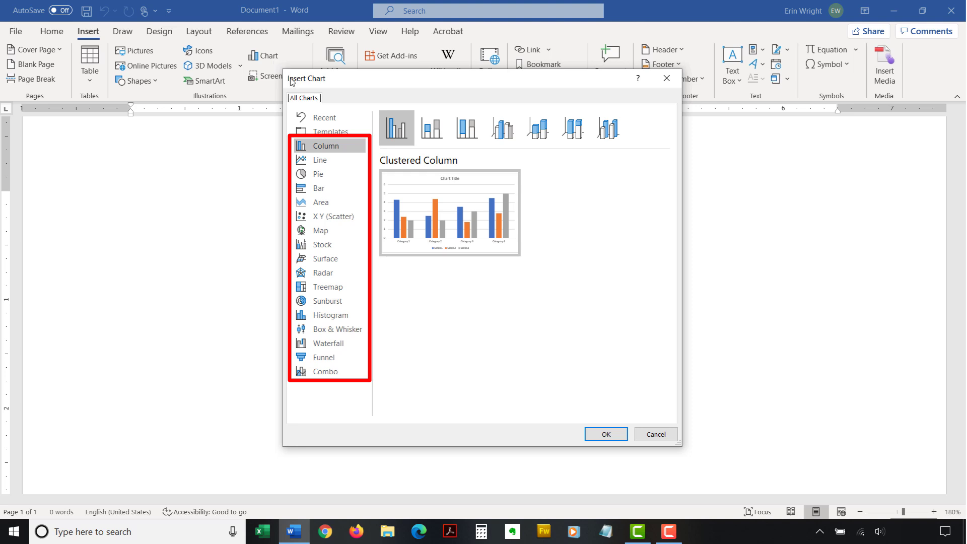
{"action": "left_click", "coordinate": [319, 180]}
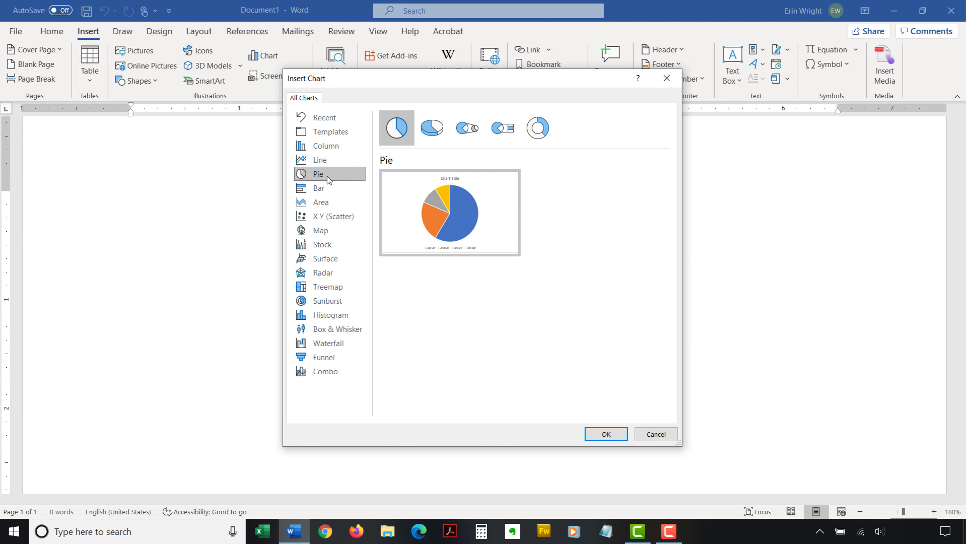
{"action": "mouse_move", "coordinate": [394, 189]}
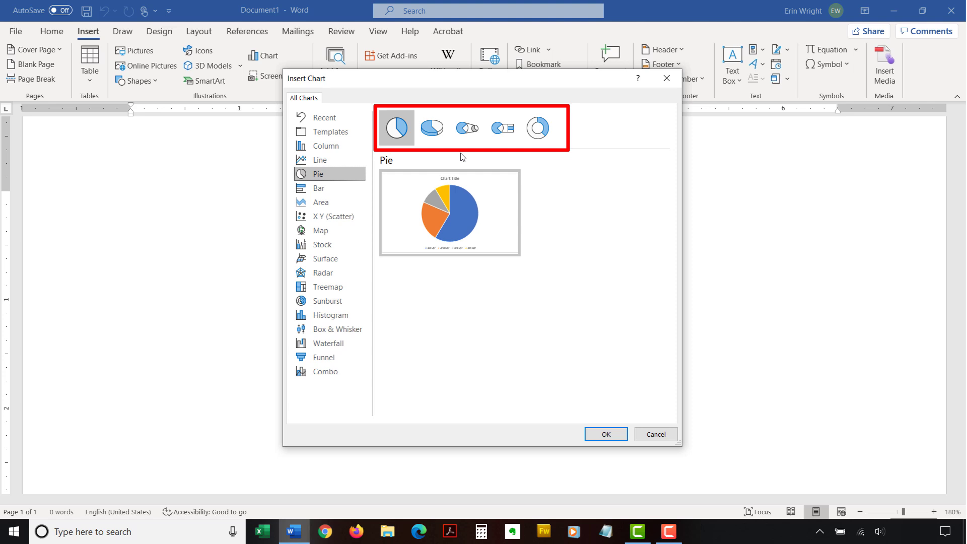
{"action": "left_click", "coordinate": [436, 131]}
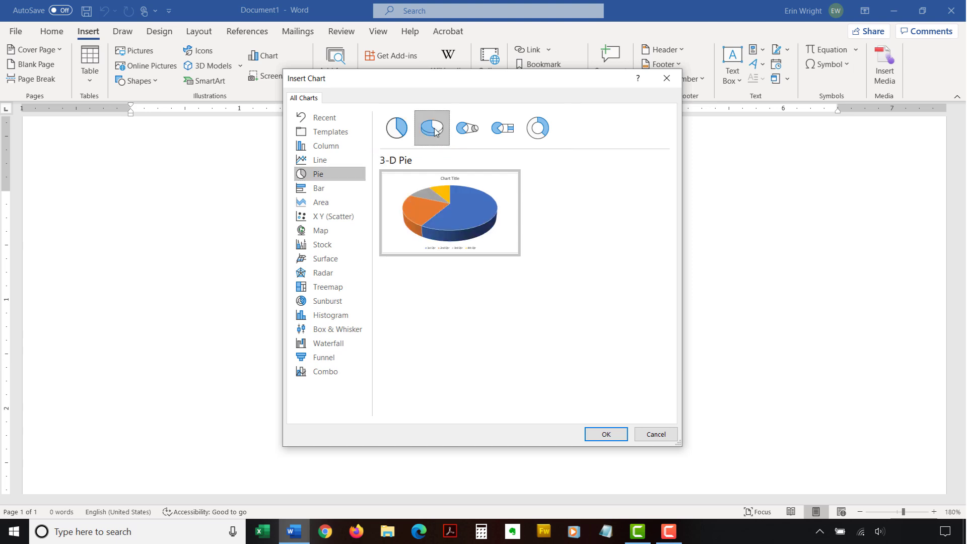
{"action": "left_click", "coordinate": [605, 434]}
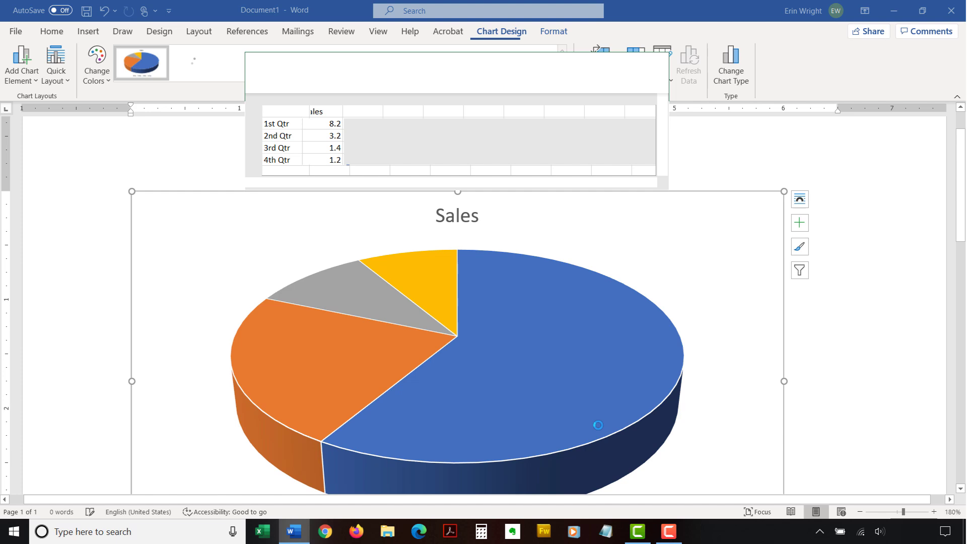
Step: Shrink the pie chart by its corner handle and close the Milk Sales data sheet
{"action": "scroll", "coordinate": [861, 415], "scroll_direction": "down", "scroll_amount": 3}
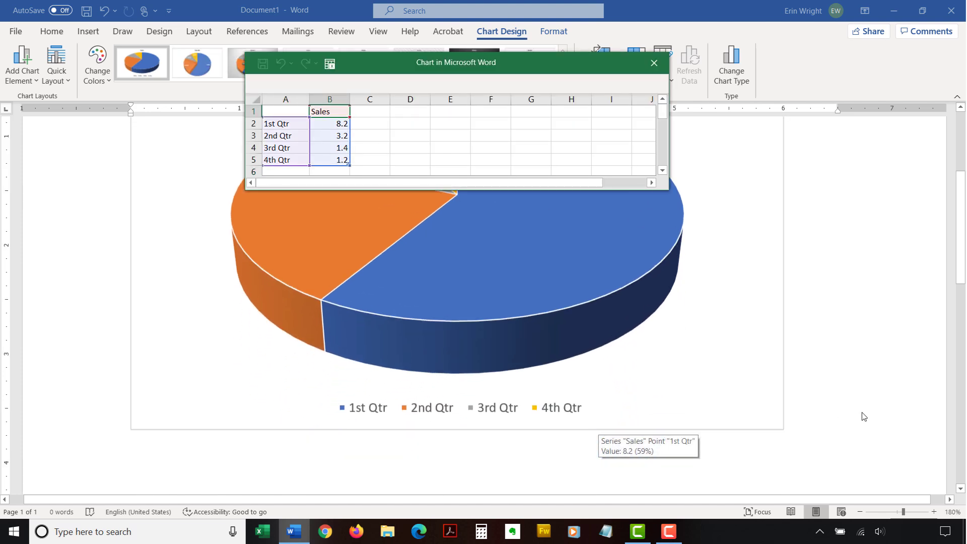
{"action": "left_click", "coordinate": [780, 403]}
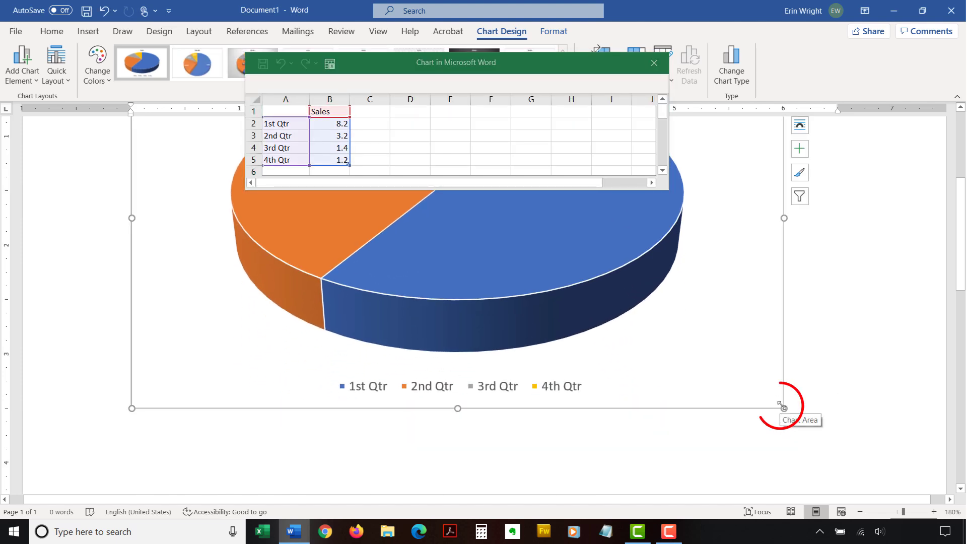
{"action": "left_click_drag", "start_coordinate": [782, 405], "coordinate": [535, 238]}
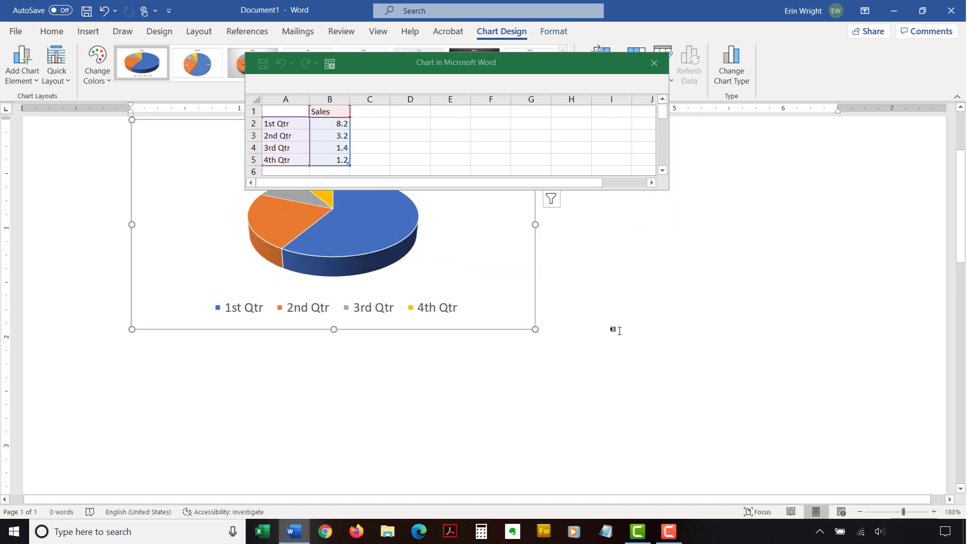
{"action": "scroll", "coordinate": [618, 330], "scroll_direction": "up", "scroll_amount": 3}
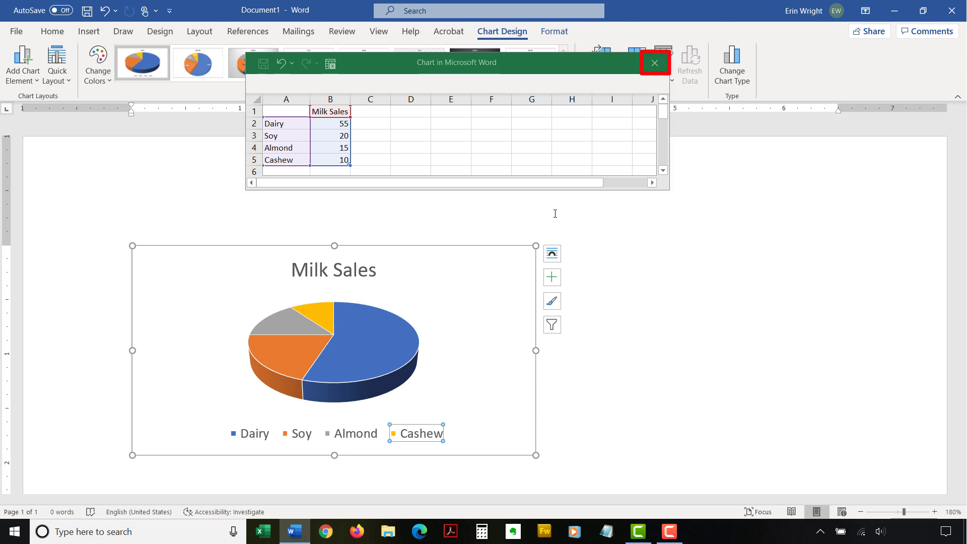
{"action": "left_click", "coordinate": [655, 63]}
{"action": "left_click", "coordinate": [655, 63]}
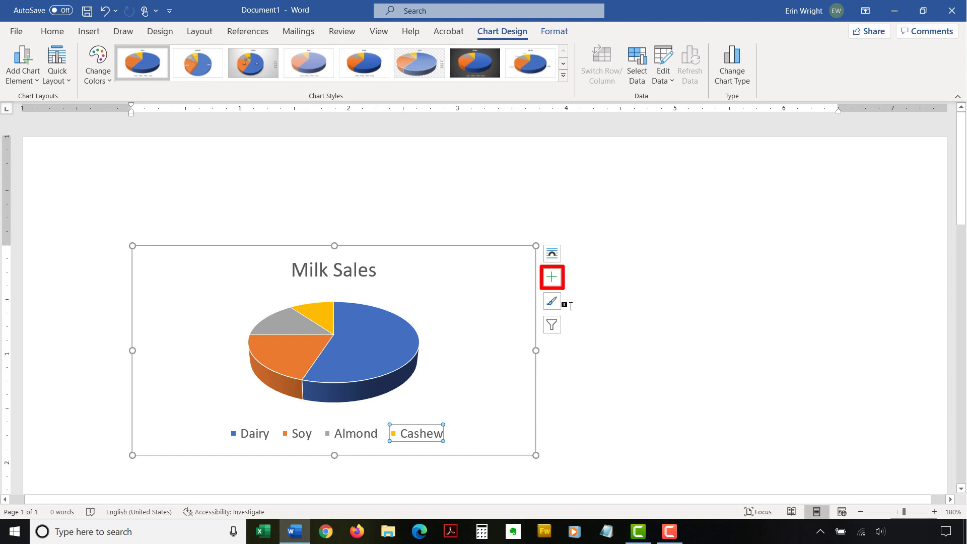
Step: Turn on Data Labels so the slices show 55, 20, 15 and 10
{"action": "left_click", "coordinate": [546, 282]}
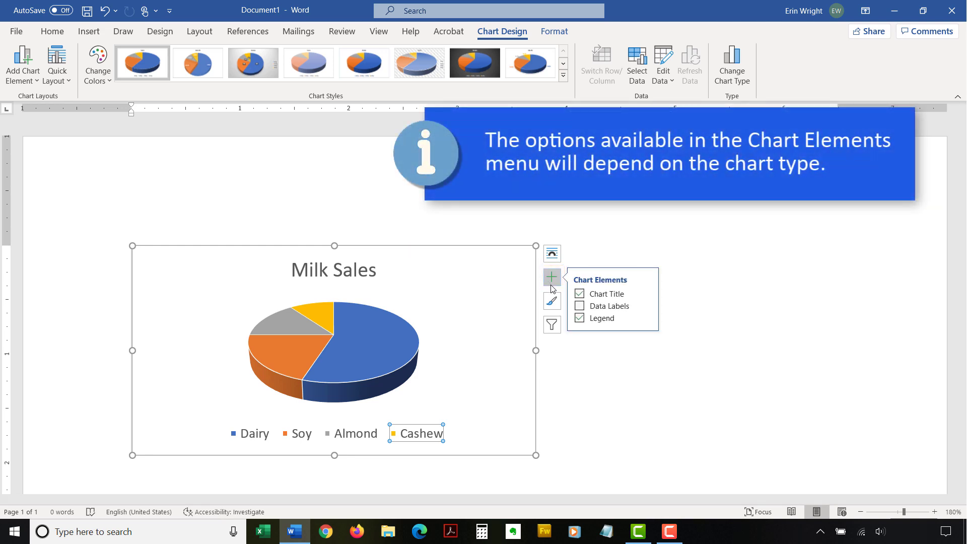
{"action": "left_click", "coordinate": [581, 306]}
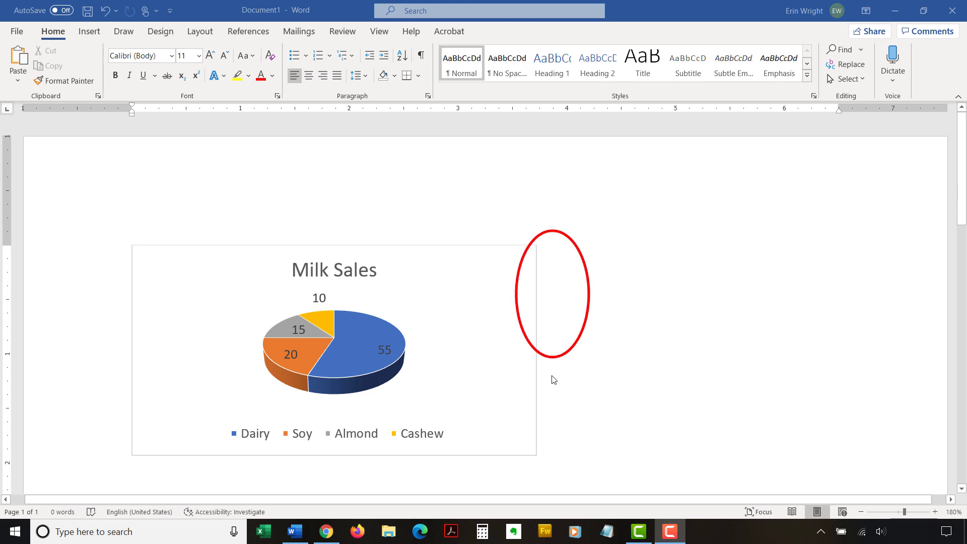
{"action": "left_click", "coordinate": [531, 384]}
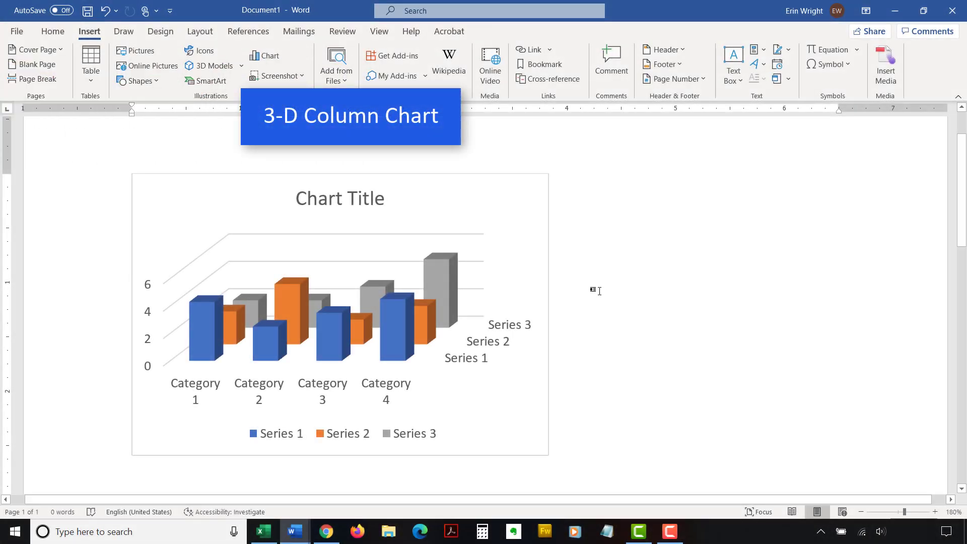
Step: Edit the column chart's data for Seasonal Exercises via Edit Data, then close the sheet
{"action": "right_click", "coordinate": [532, 233]}
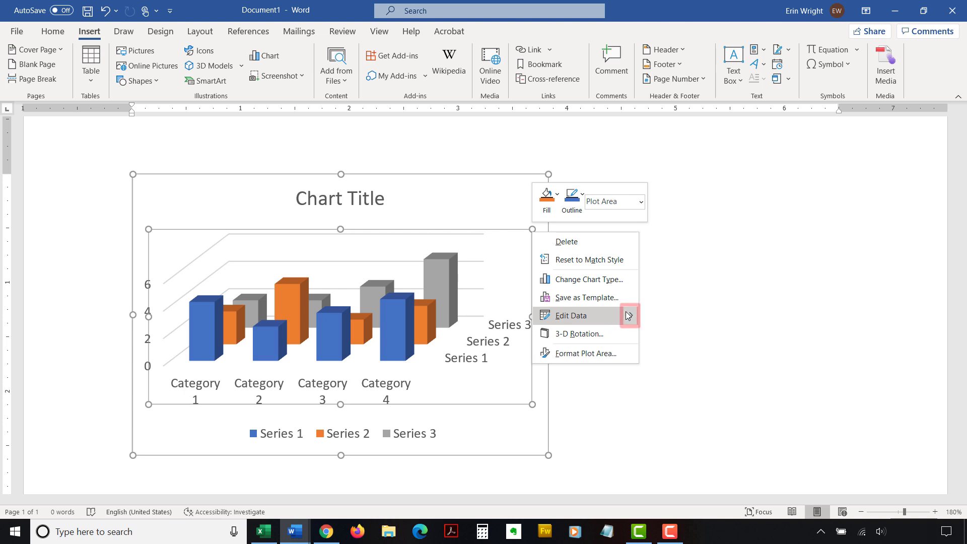
{"action": "mouse_move", "coordinate": [630, 316]}
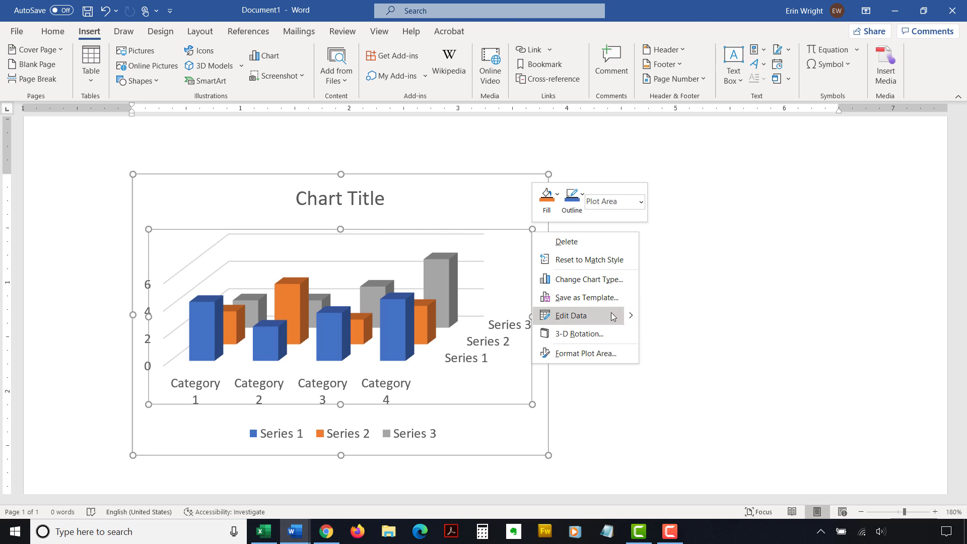
{"action": "left_click", "coordinate": [613, 317]}
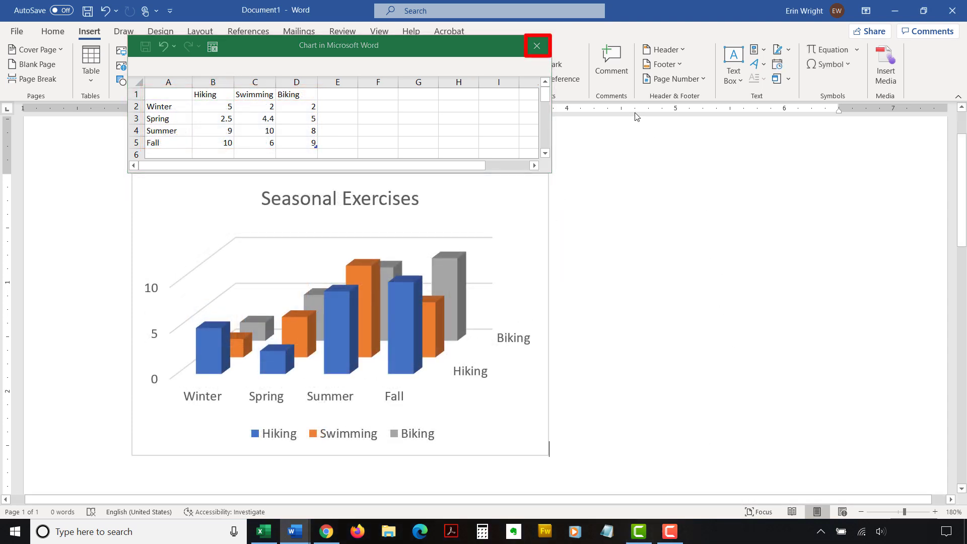
{"action": "left_click", "coordinate": [537, 48]}
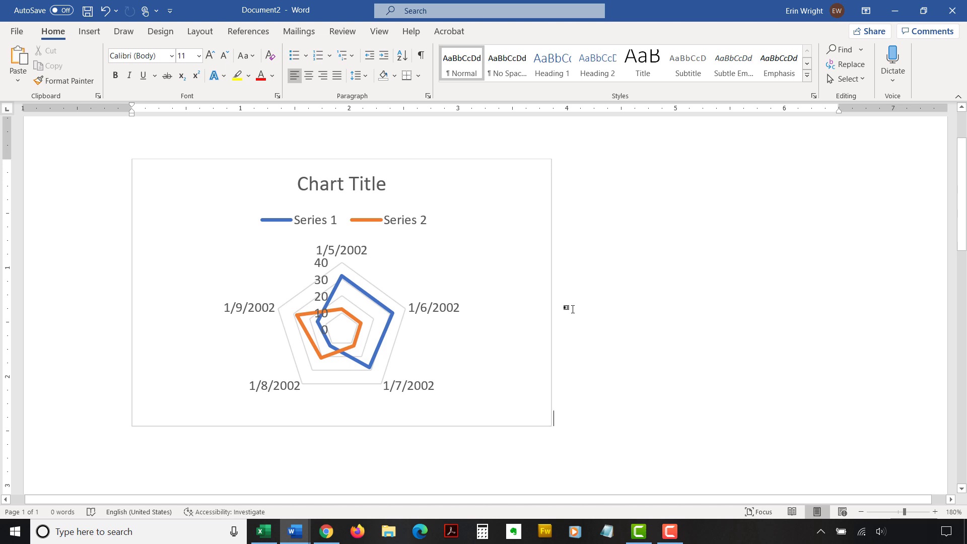
Step: Make the radar chart smaller and narrower using its corner, side and top handles
{"action": "left_click", "coordinate": [539, 312]}
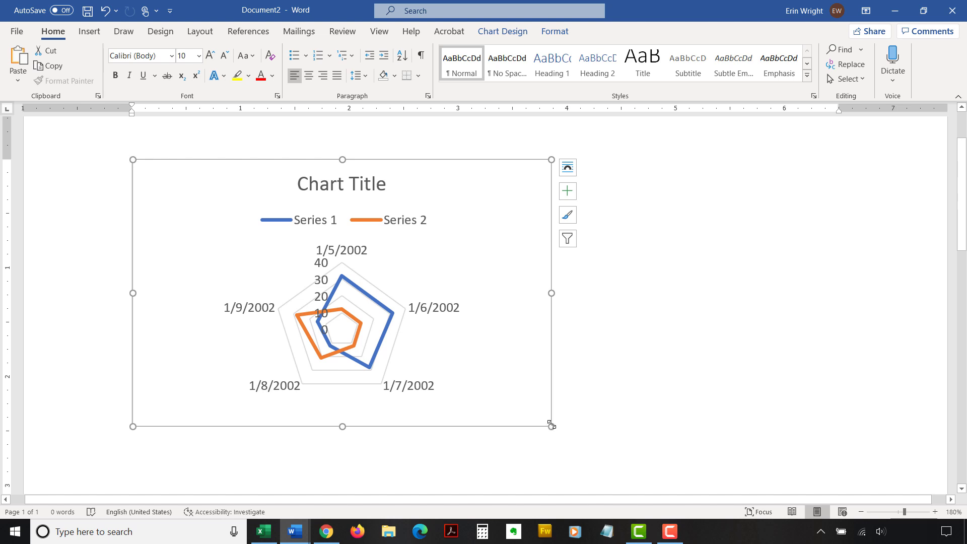
{"action": "left_click_drag", "start_coordinate": [552, 426], "coordinate": [525, 375]}
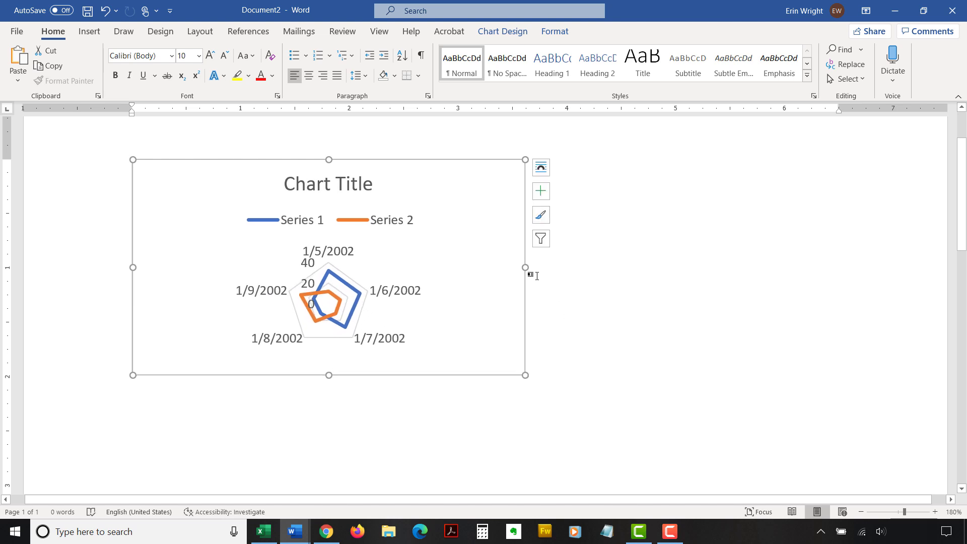
{"action": "left_click_drag", "start_coordinate": [525, 267], "coordinate": [472, 267]}
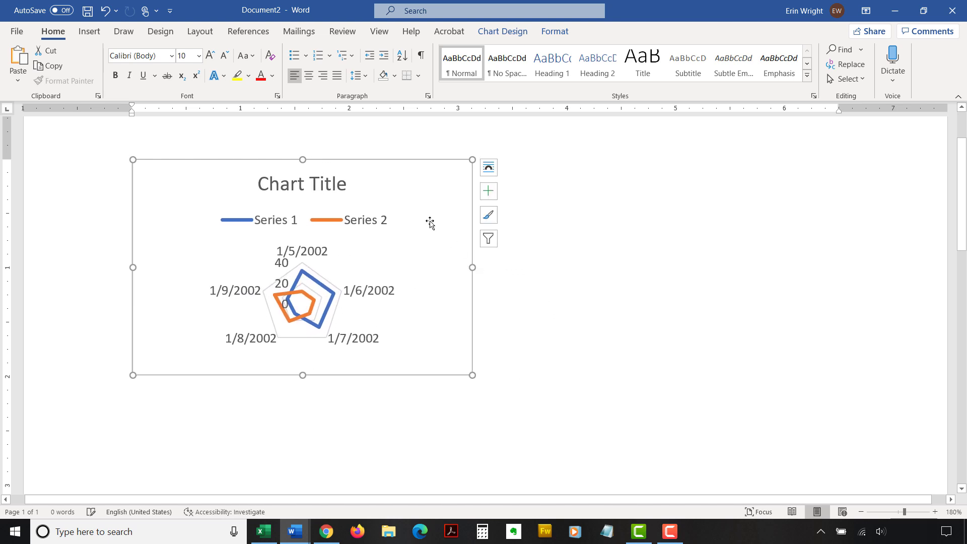
{"action": "left_click_drag", "start_coordinate": [301, 159], "coordinate": [310, 133]}
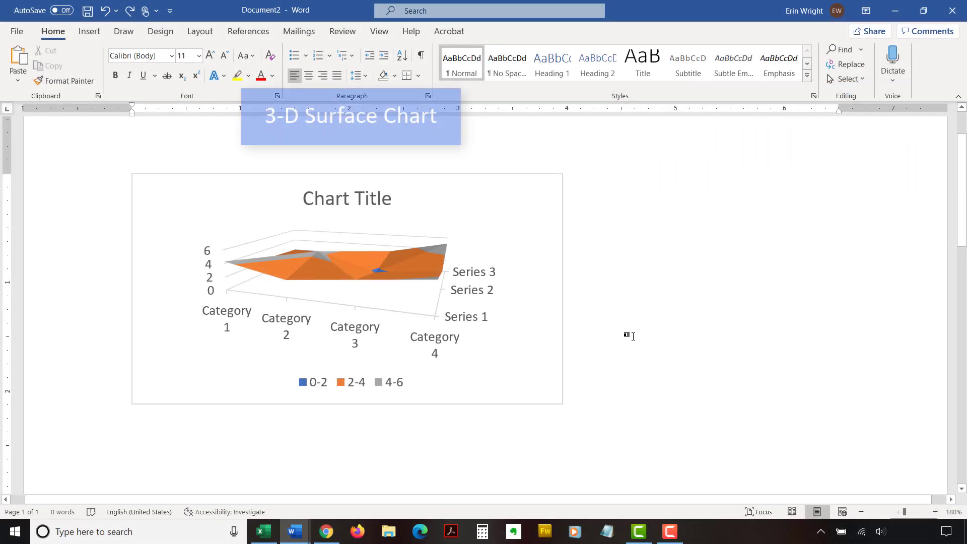
Step: Set the 3-D surface chart's size to Height 3" and Width 5" in Layout Options
{"action": "left_click", "coordinate": [557, 191]}
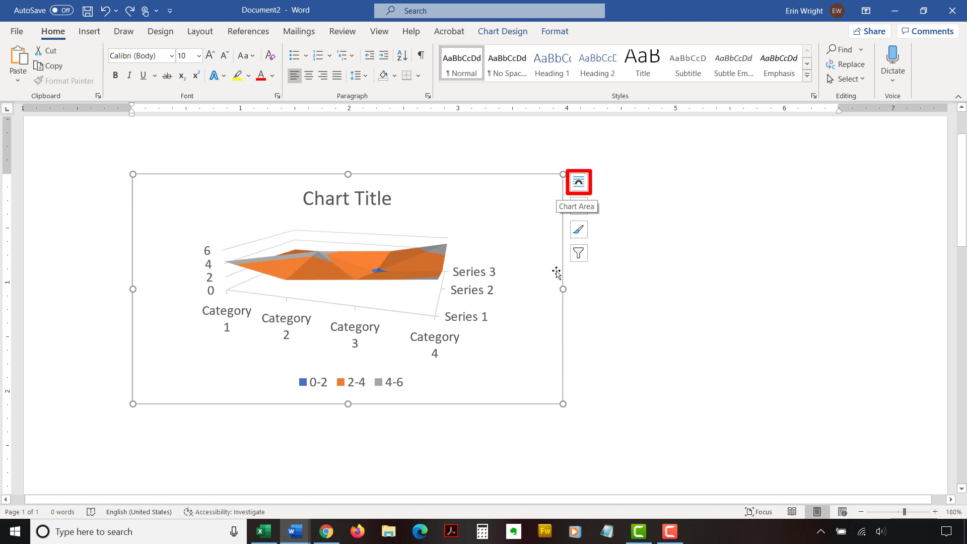
{"action": "left_click", "coordinate": [586, 181]}
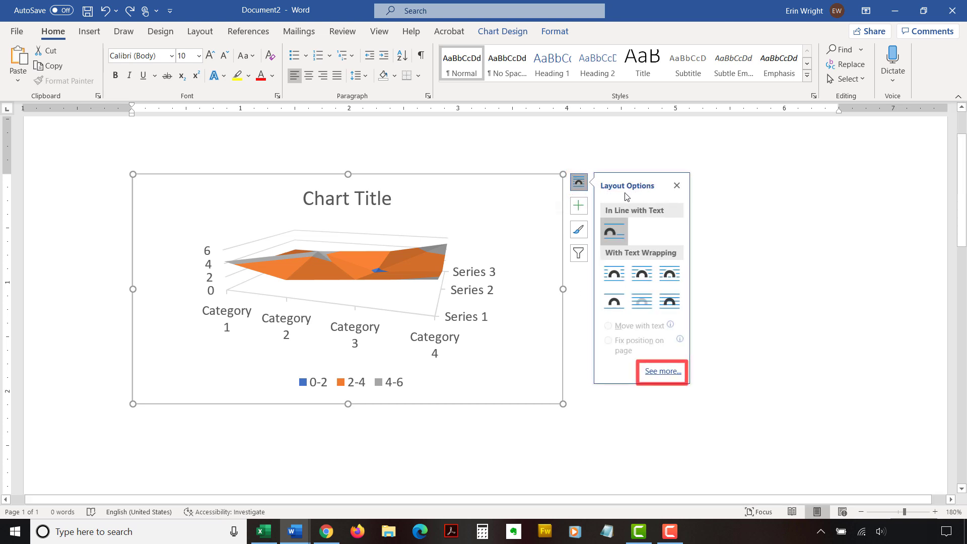
{"action": "left_click", "coordinate": [675, 373]}
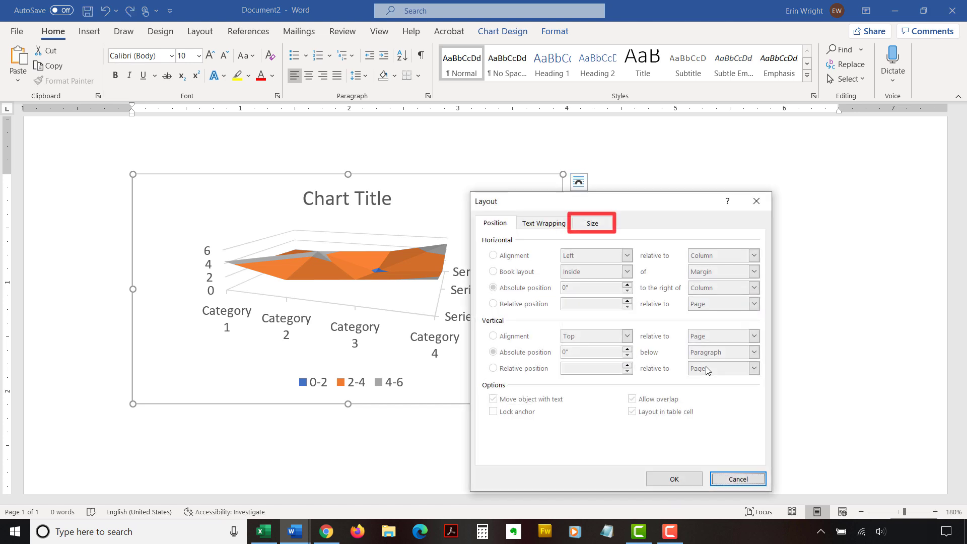
{"action": "left_click", "coordinate": [593, 223]}
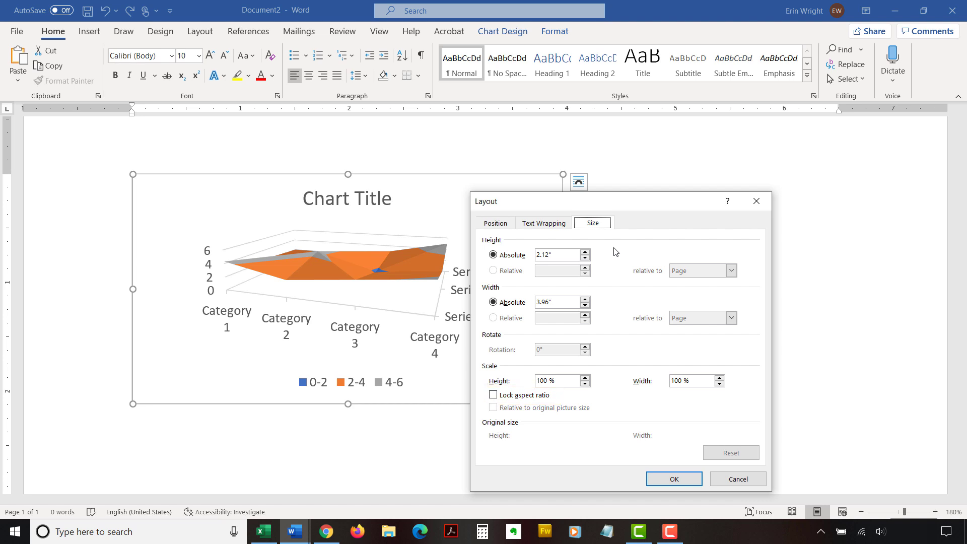
{"action": "left_click_drag", "start_coordinate": [554, 254], "coordinate": [535, 255]}
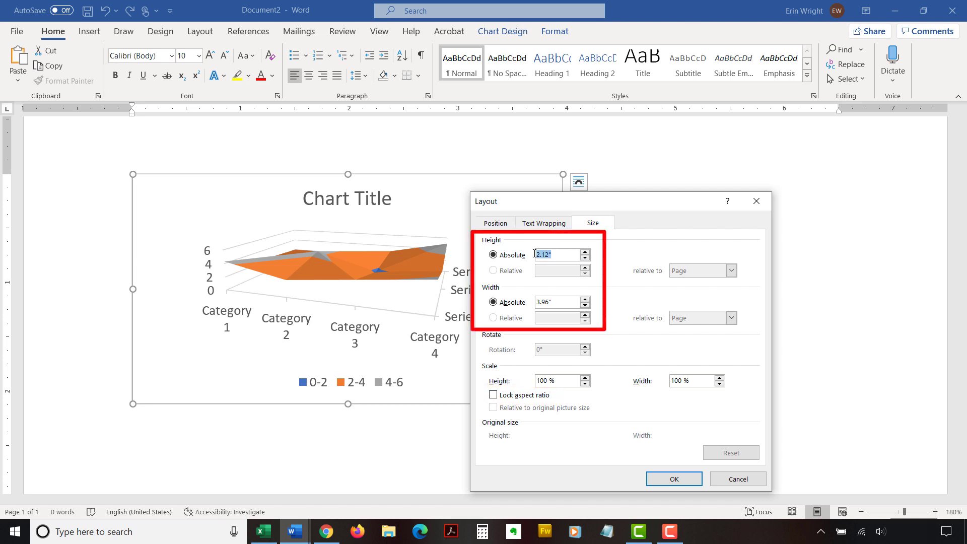
{"action": "type", "text": "3"}
{"action": "left_click_drag", "start_coordinate": [555, 305], "coordinate": [518, 289]}
{"action": "type", "text": "5"}
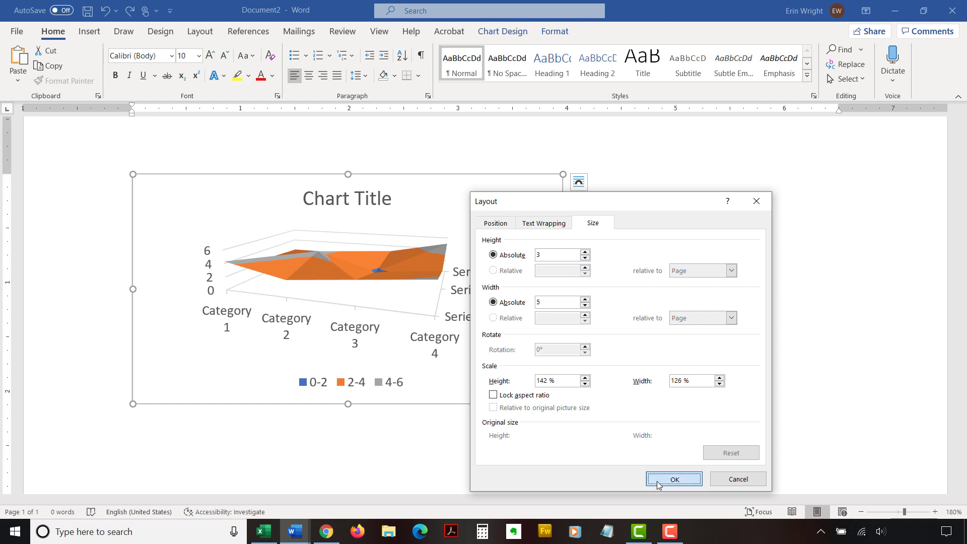
{"action": "left_click", "coordinate": [659, 483]}
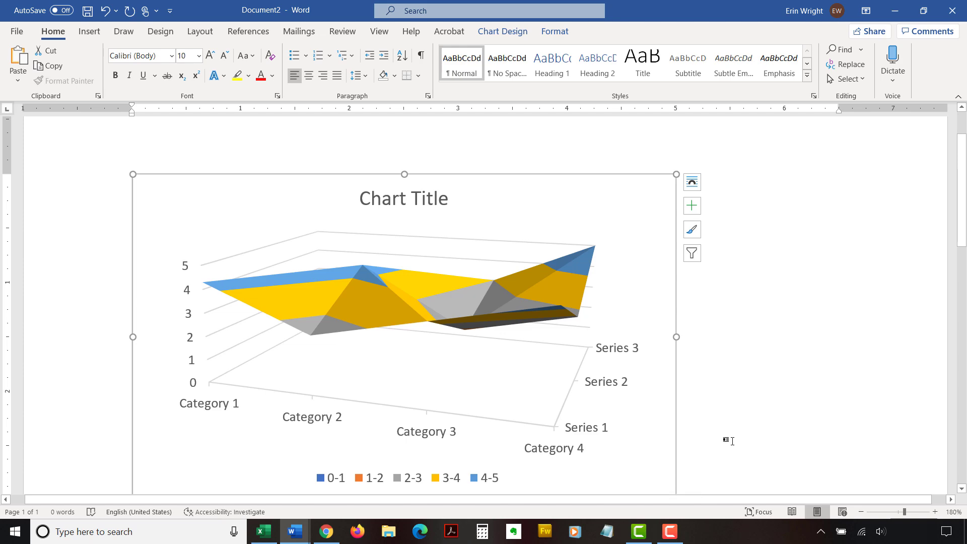
{"action": "scroll", "coordinate": [729, 441], "scroll_direction": "down", "scroll_amount": 1}
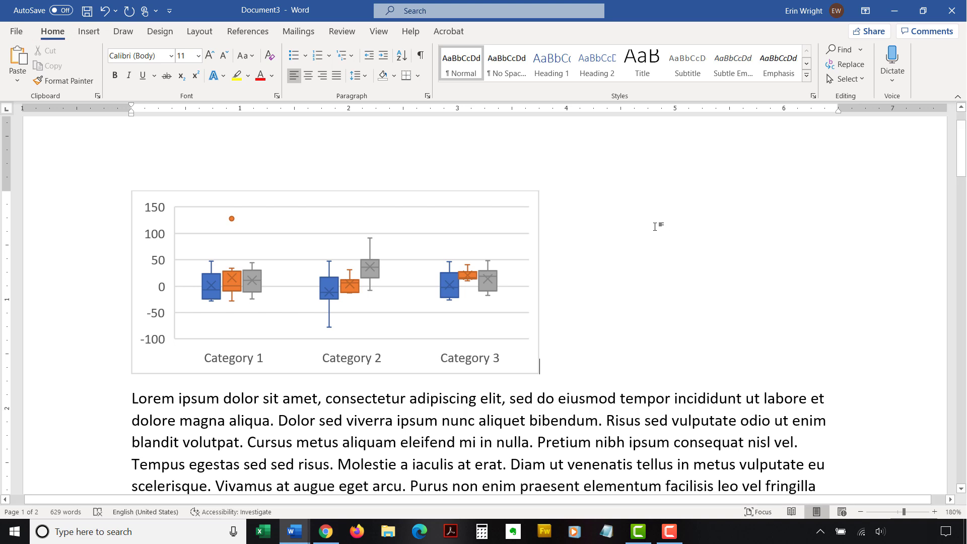
Step: Centre the box-and-whisker chart and, after trying each wrap option, set Square wrapping
{"action": "left_click", "coordinate": [529, 209]}
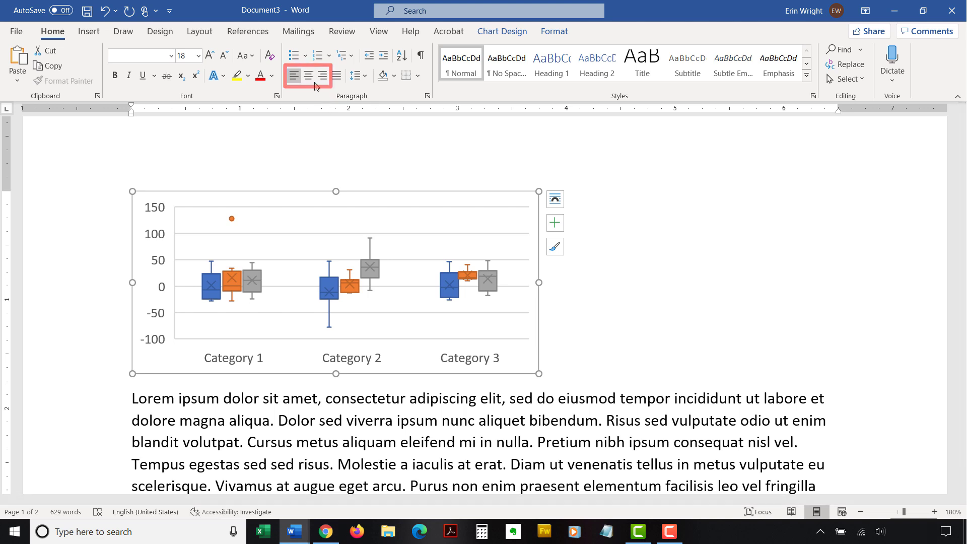
{"action": "left_click", "coordinate": [309, 76]}
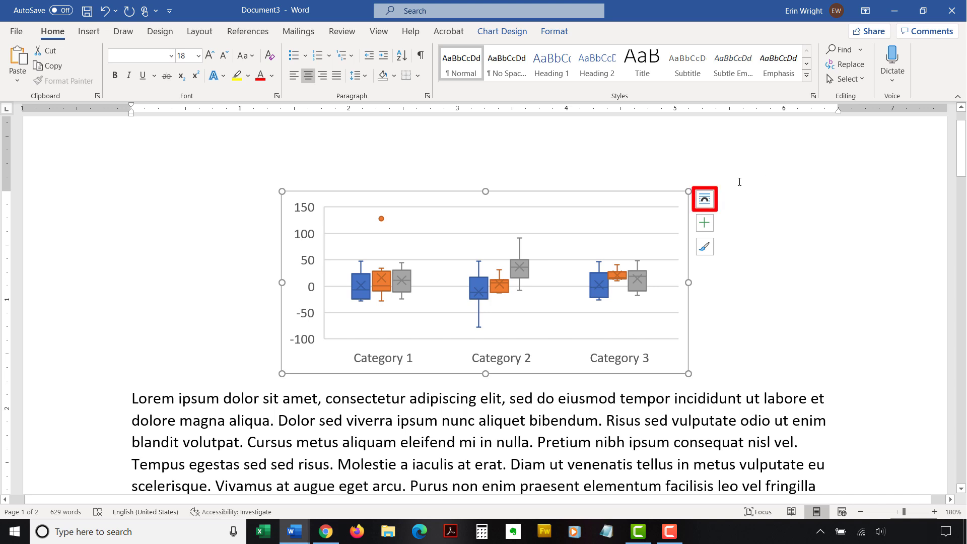
{"action": "left_click", "coordinate": [705, 199]}
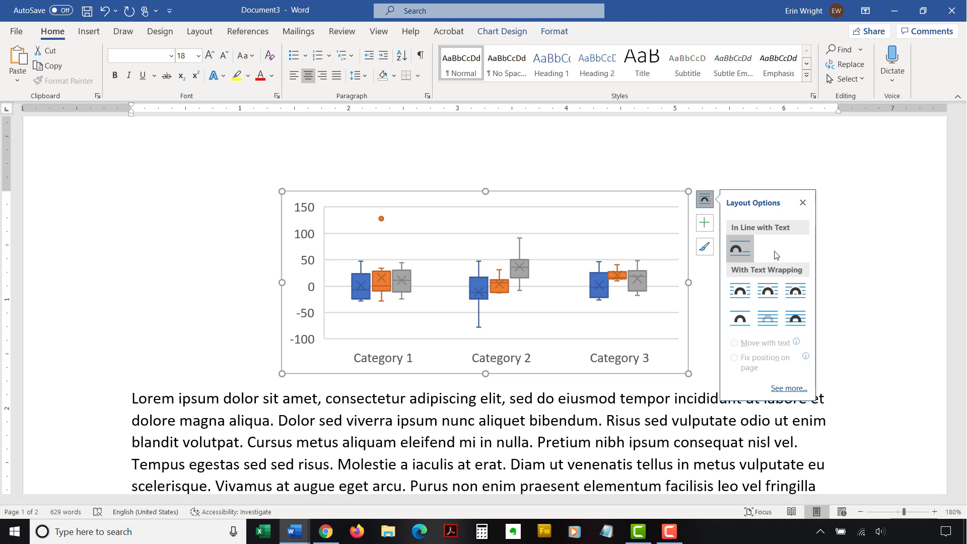
{"action": "left_click", "coordinate": [740, 292]}
{"action": "left_click", "coordinate": [769, 298]}
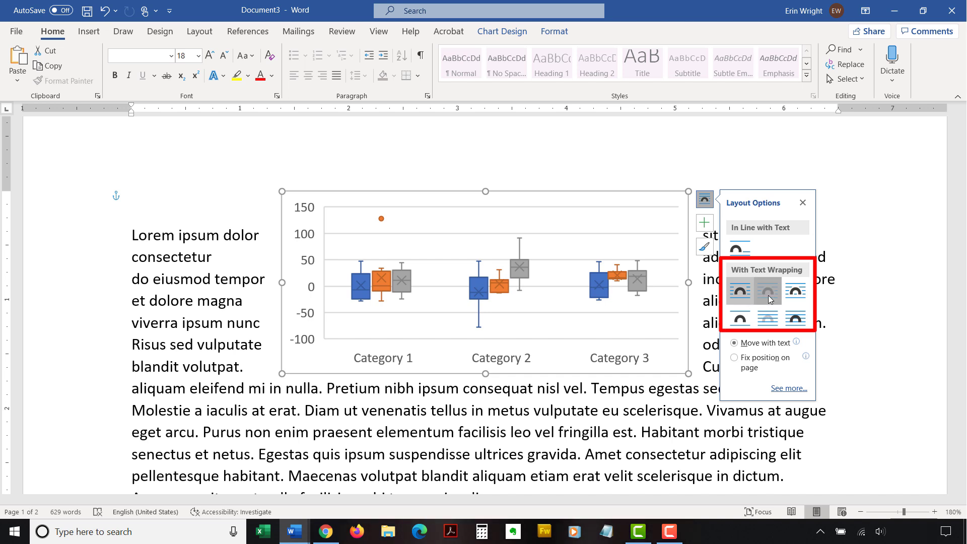
{"action": "left_click", "coordinate": [797, 293]}
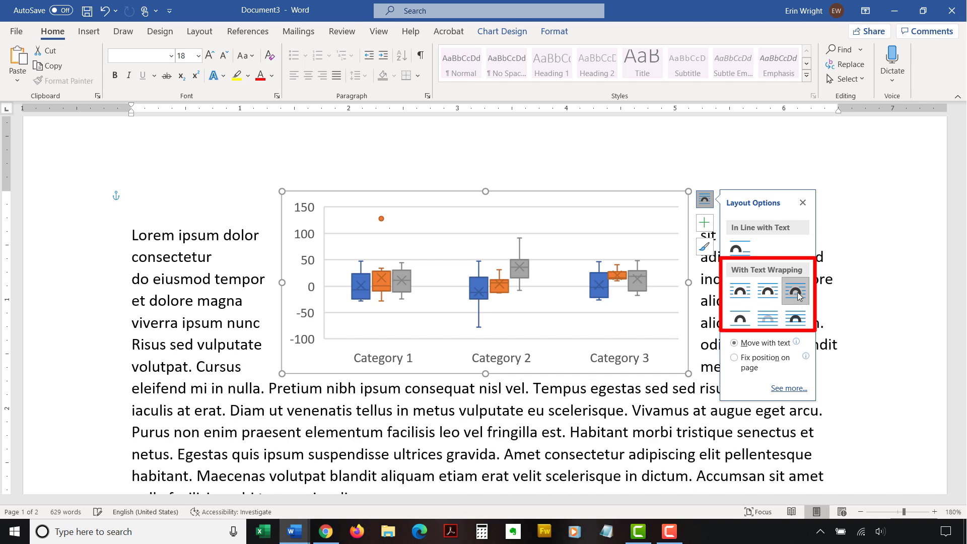
{"action": "left_click", "coordinate": [743, 327]}
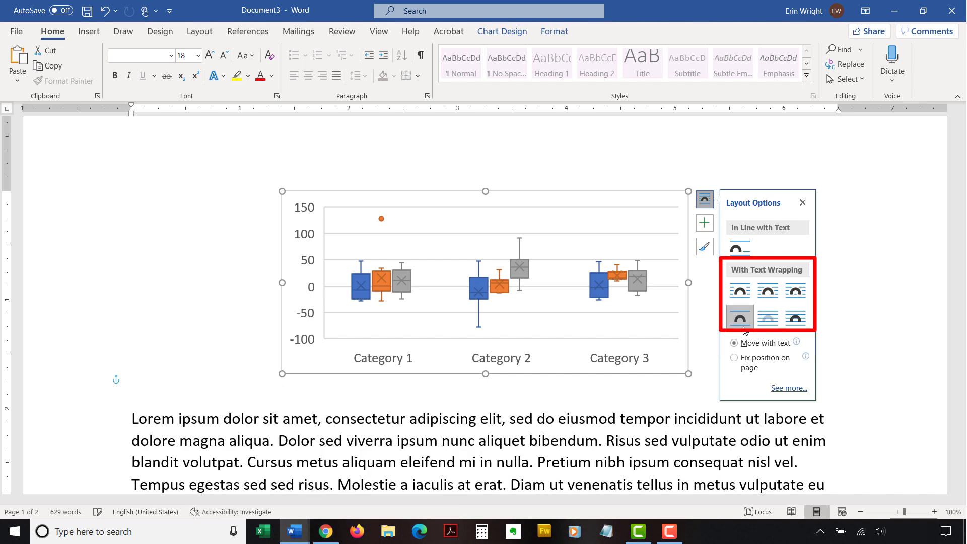
{"action": "left_click", "coordinate": [779, 322]}
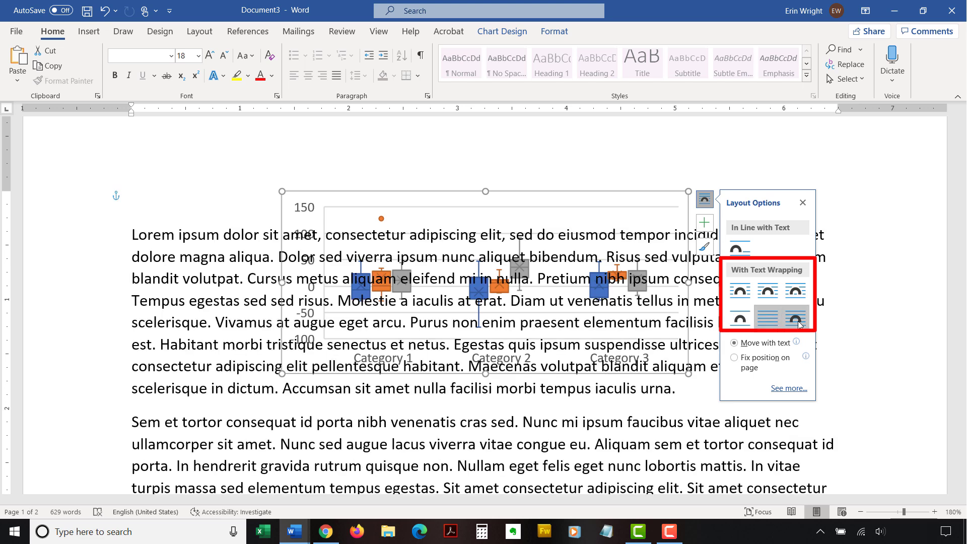
{"action": "left_click", "coordinate": [796, 318]}
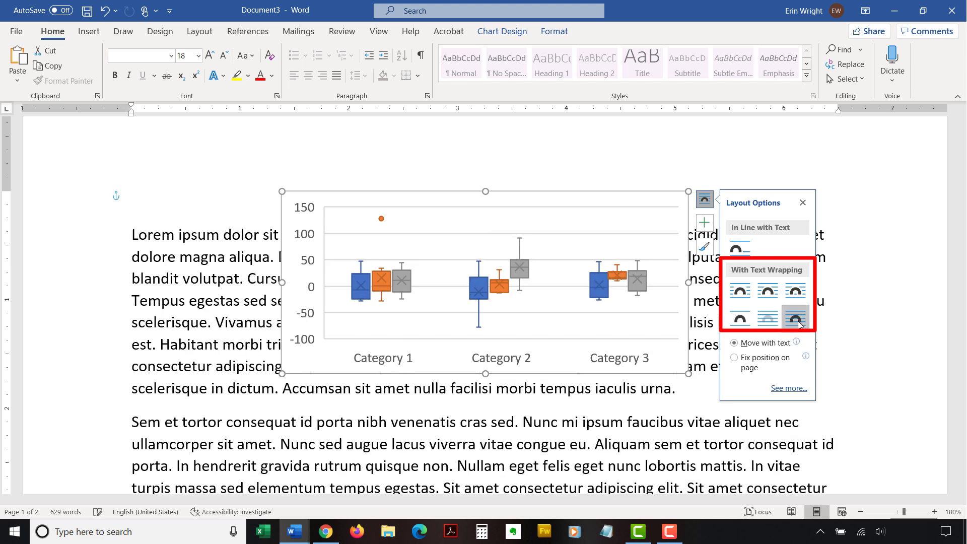
{"action": "left_click", "coordinate": [744, 299]}
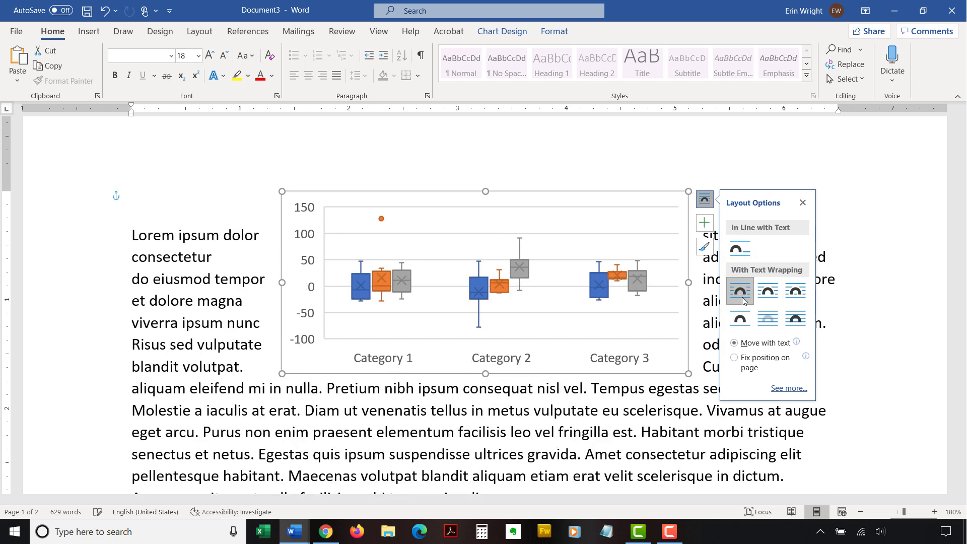
{"action": "left_click", "coordinate": [872, 225]}
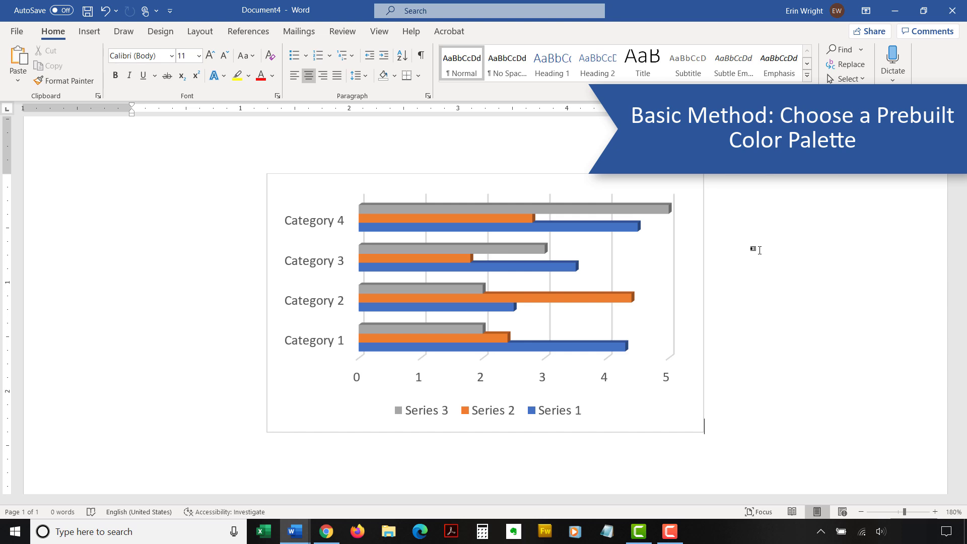
Step: Recolour the 3-D bar chart with the orange Monochromatic palette from Chart Styles
{"action": "left_click", "coordinate": [691, 361]}
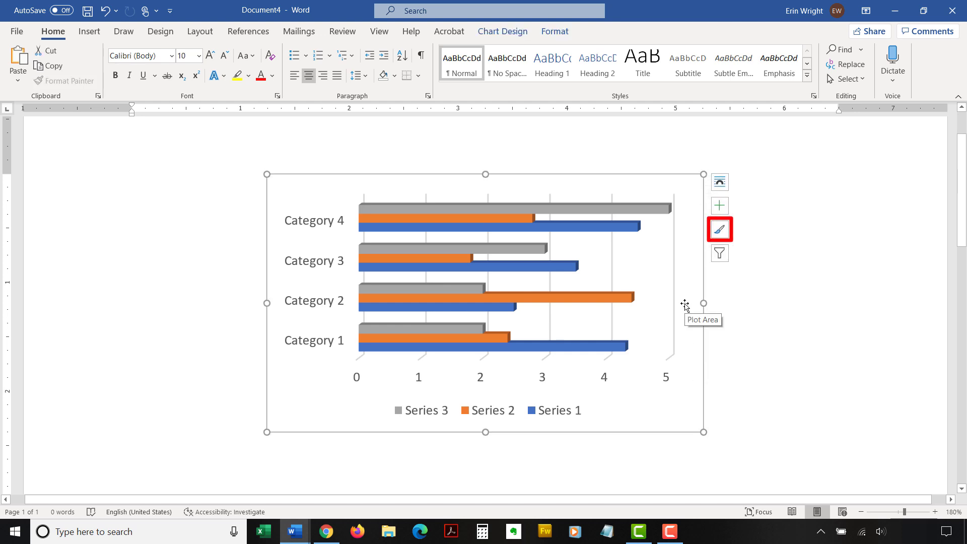
{"action": "left_click", "coordinate": [722, 232]}
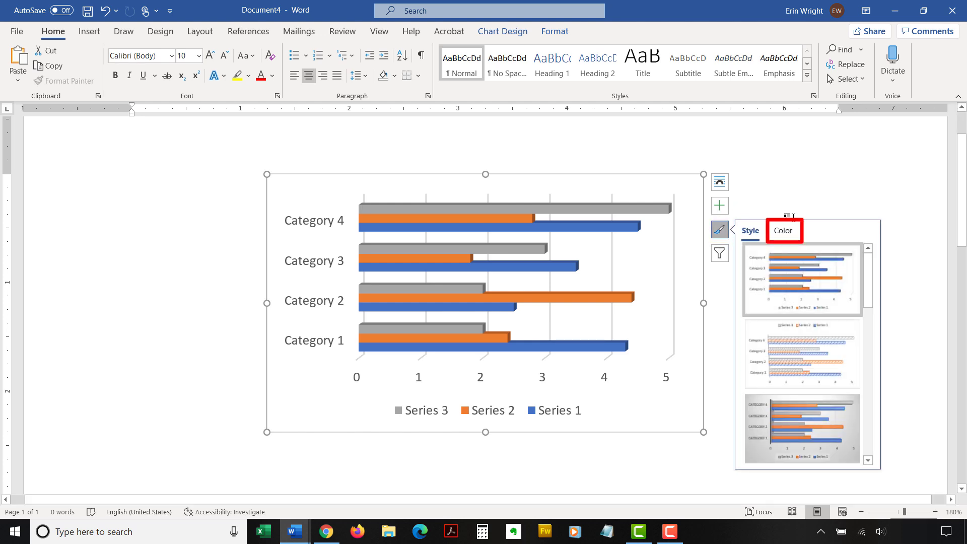
{"action": "left_click", "coordinate": [784, 233]}
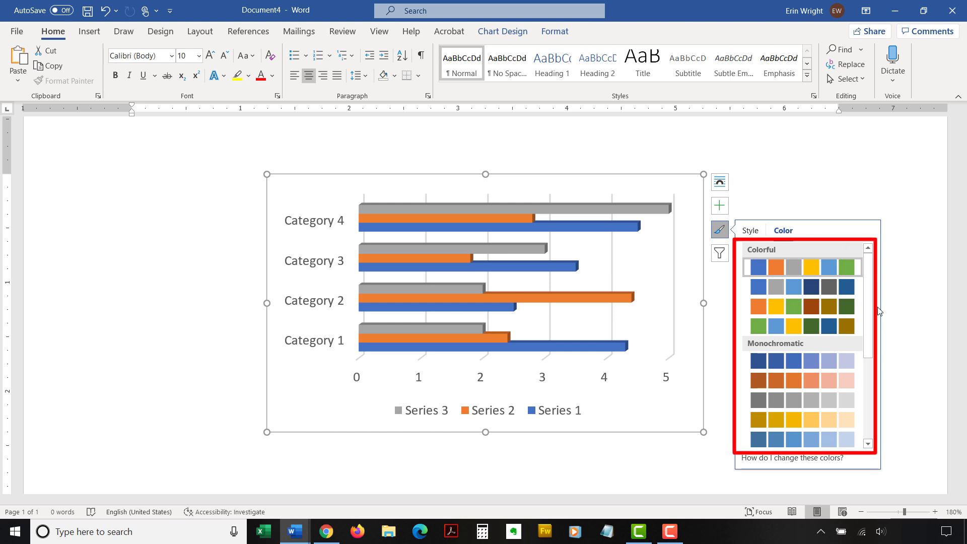
{"action": "scroll", "coordinate": [868, 348], "scroll_direction": "down", "scroll_amount": 2}
{"action": "scroll", "coordinate": [868, 348], "scroll_direction": "down", "scroll_amount": 1}
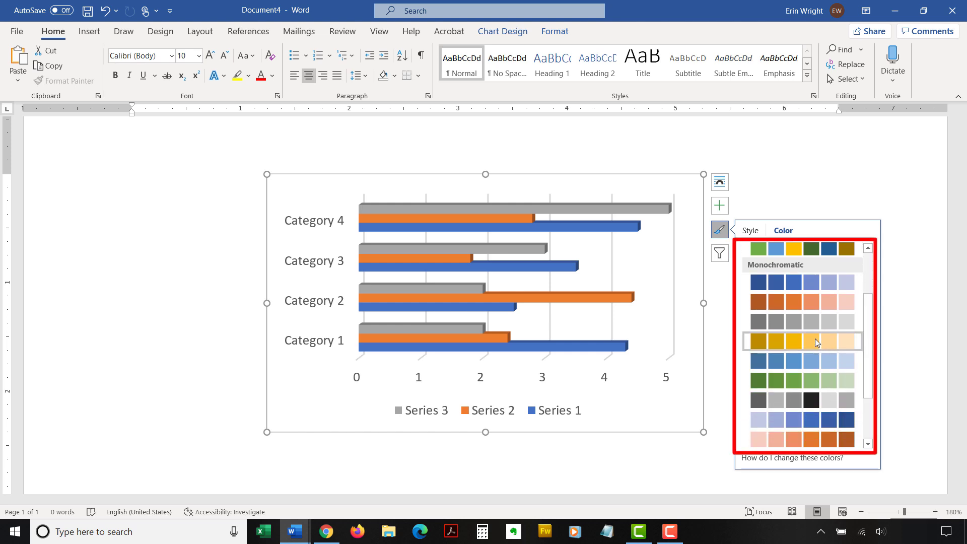
{"action": "left_click", "coordinate": [811, 301]}
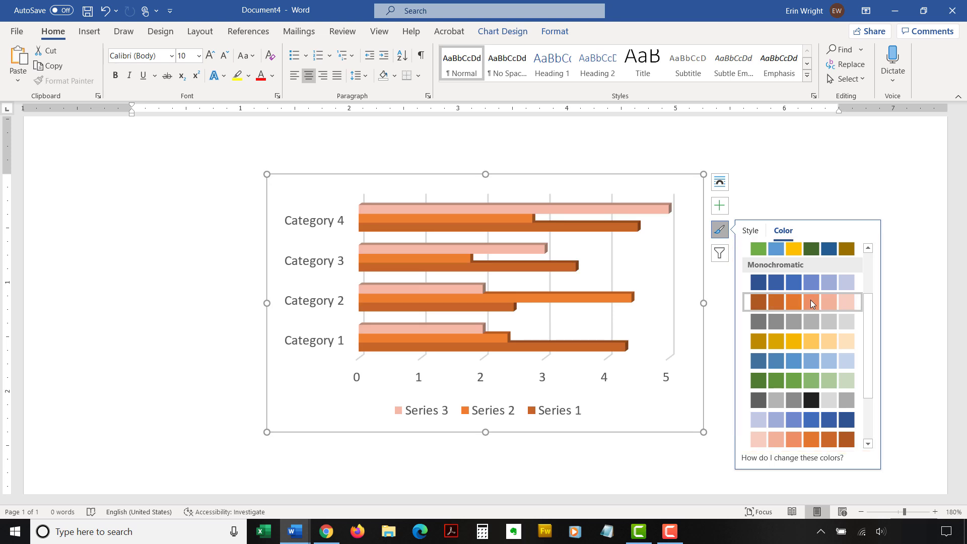
{"action": "left_click", "coordinate": [806, 192]}
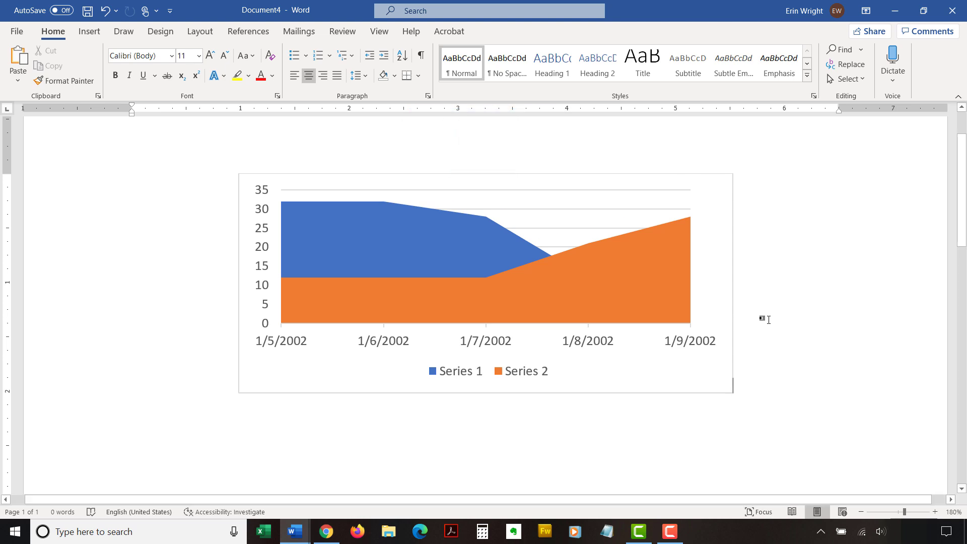
Step: Fill the area chart's Series 2 with pink from the More Fill Colors Standard hexagon
{"action": "left_click", "coordinate": [588, 293]}
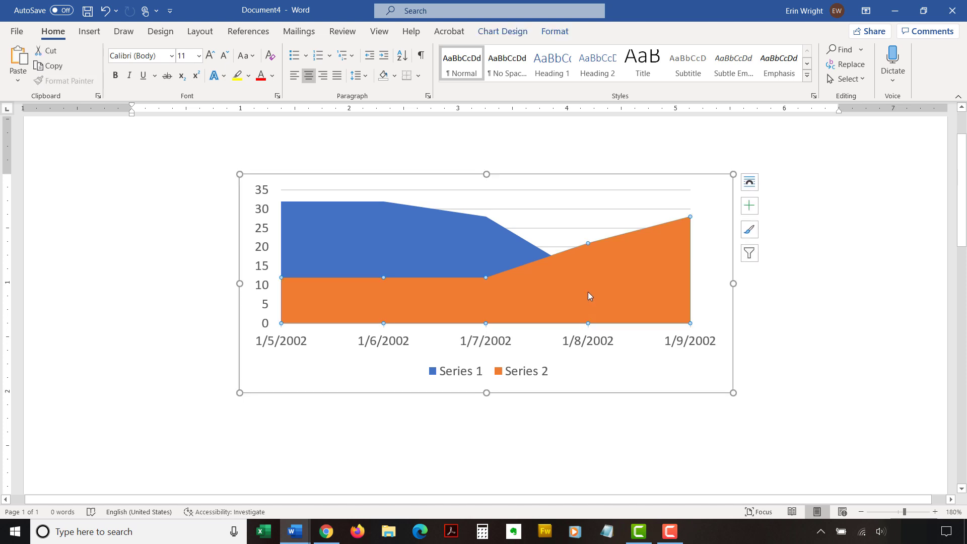
{"action": "right_click", "coordinate": [589, 295]}
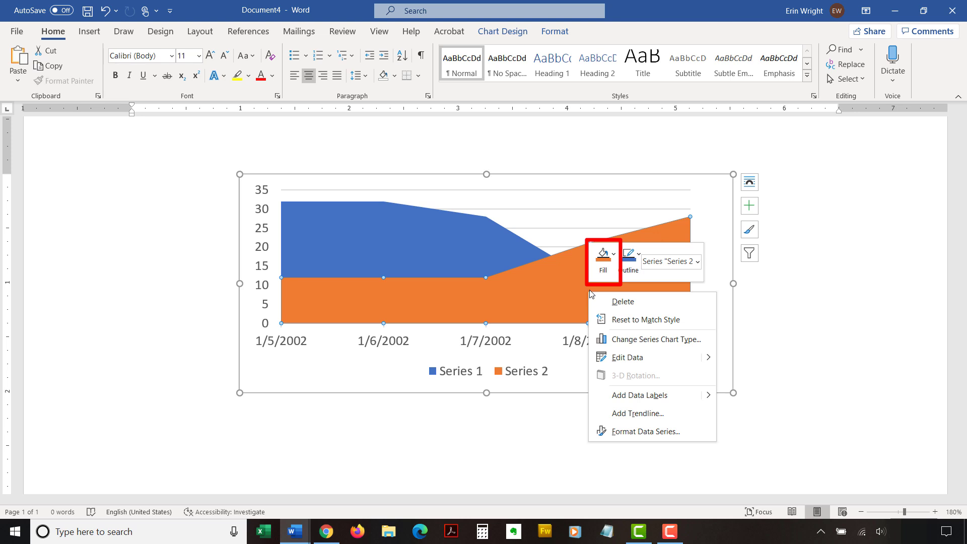
{"action": "left_click", "coordinate": [604, 268]}
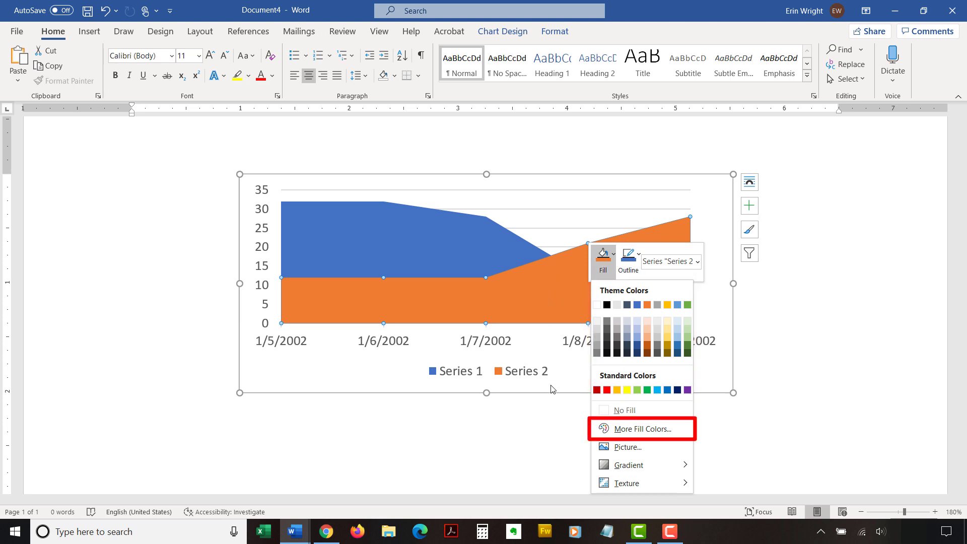
{"action": "left_click", "coordinate": [624, 430]}
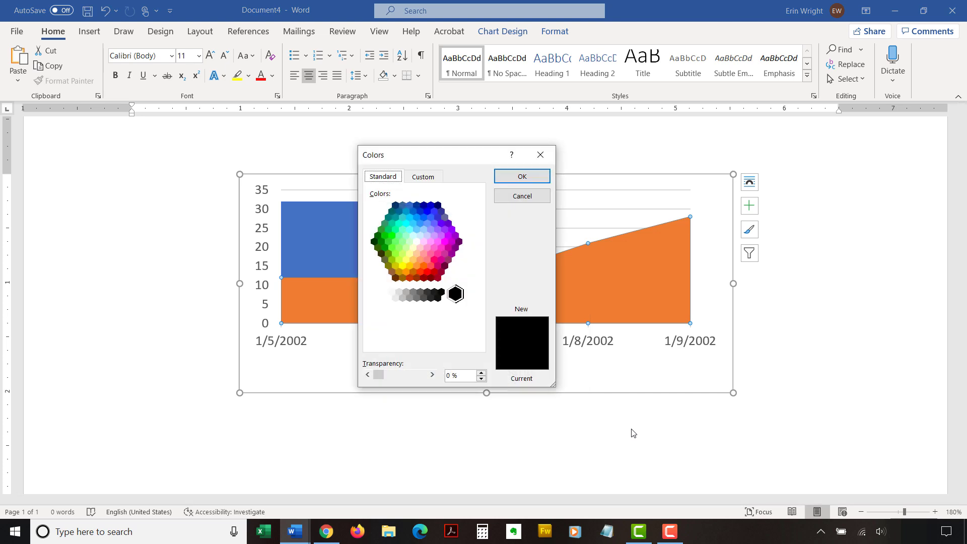
{"action": "left_click", "coordinate": [435, 260]}
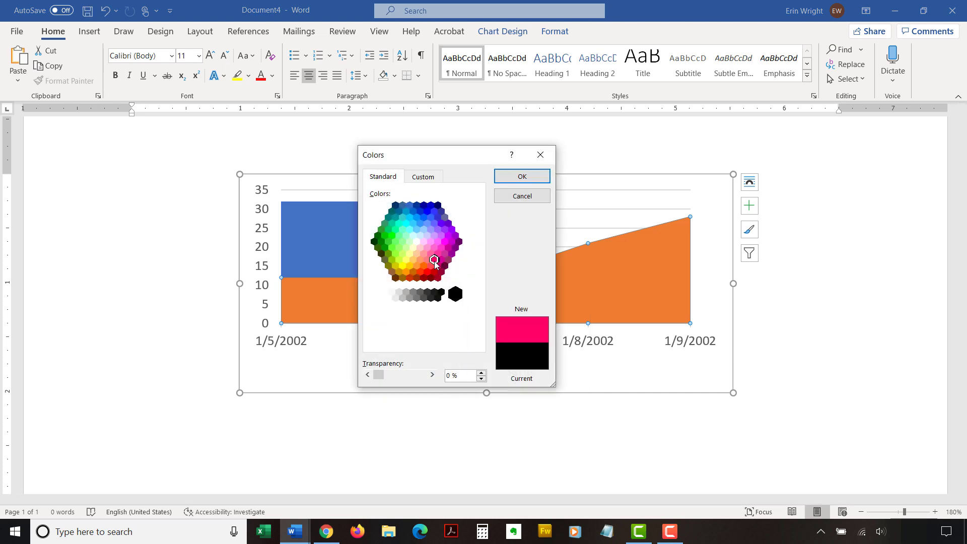
{"action": "left_click", "coordinate": [522, 177]}
{"action": "left_click", "coordinate": [781, 309]}
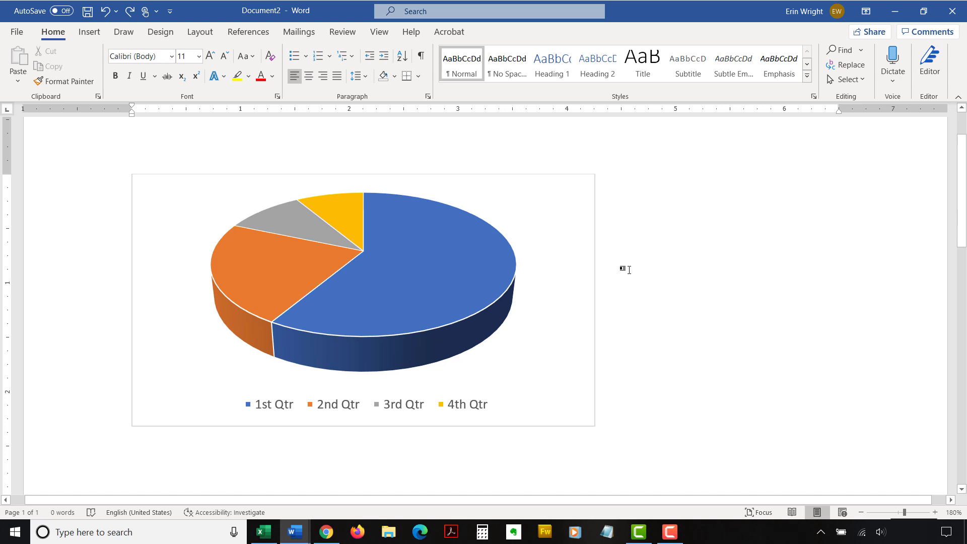
Step: Open the Fill dropdown on the mini toolbar for the blue 1st Qtr slice
{"action": "left_click", "coordinate": [430, 277]}
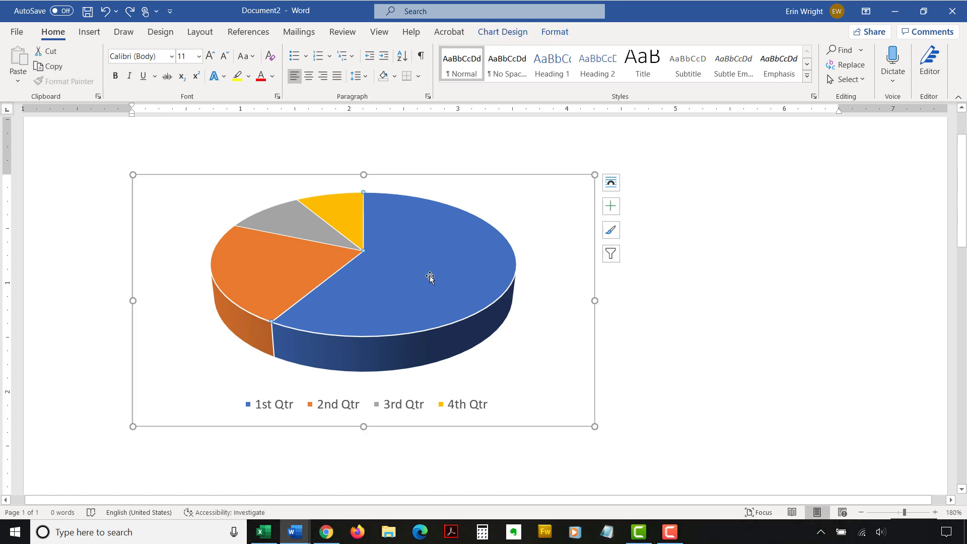
{"action": "right_click", "coordinate": [430, 277]}
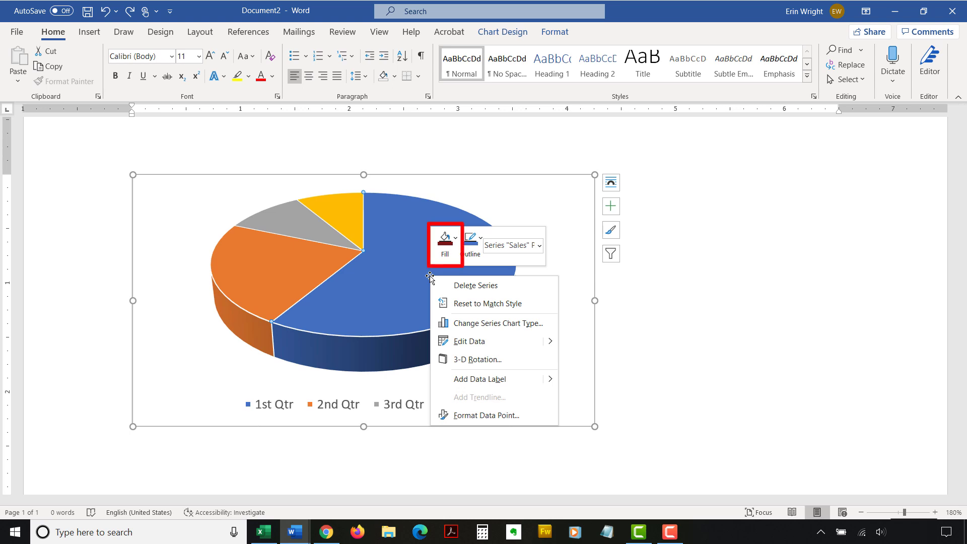
{"action": "left_click", "coordinate": [444, 247]}
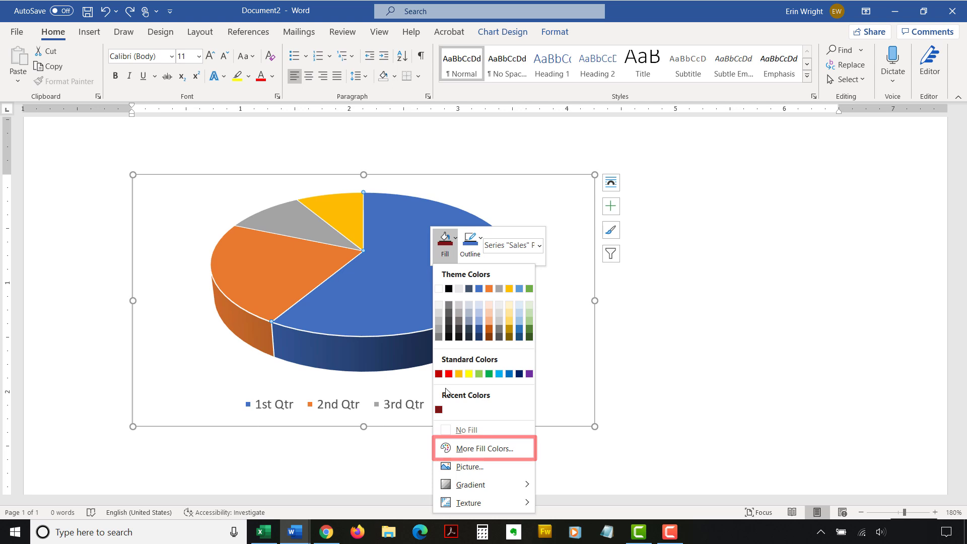
Step: Give the 1st Qtr slice a custom RGB fill of Red 132, Green 32, Blue 32
{"action": "left_click", "coordinate": [472, 449]}
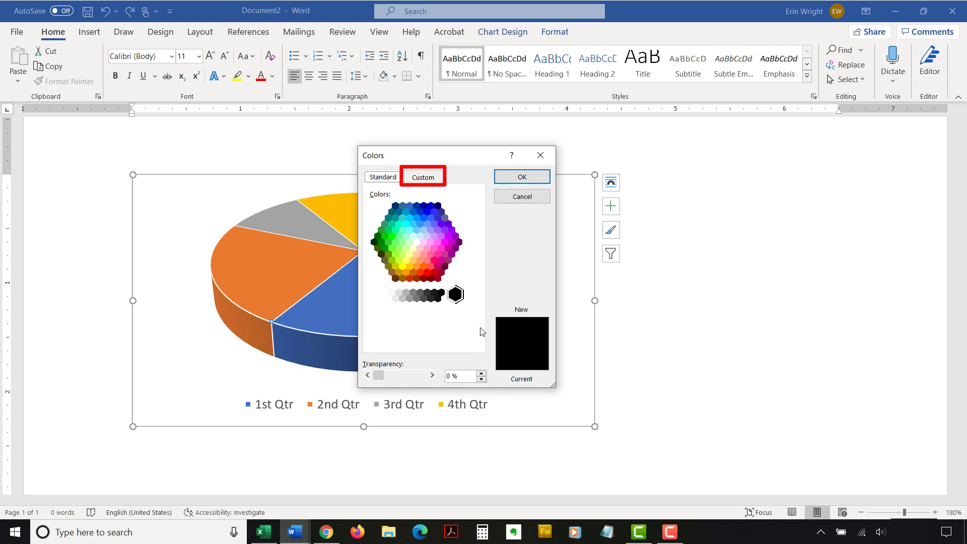
{"action": "left_click", "coordinate": [417, 176]}
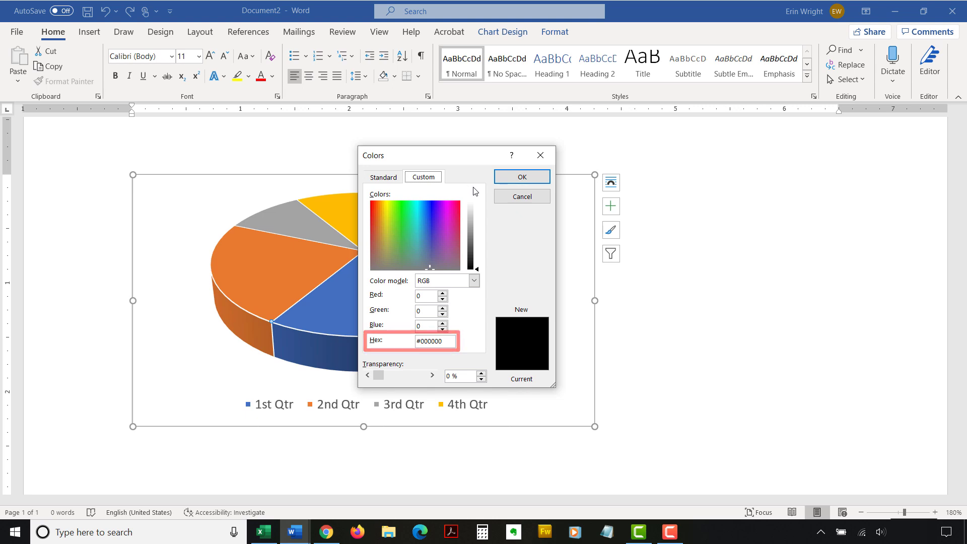
{"action": "left_click", "coordinate": [476, 282]}
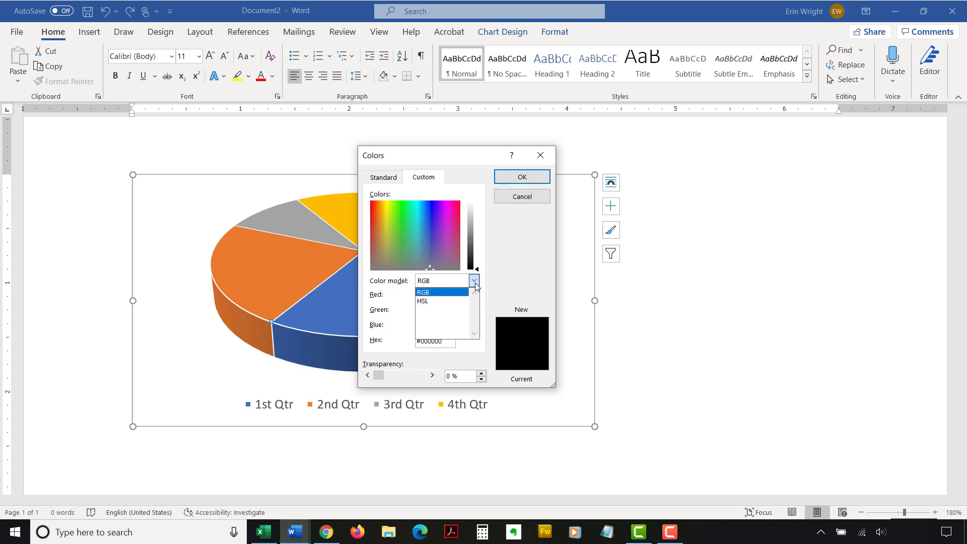
{"action": "left_click", "coordinate": [475, 282]}
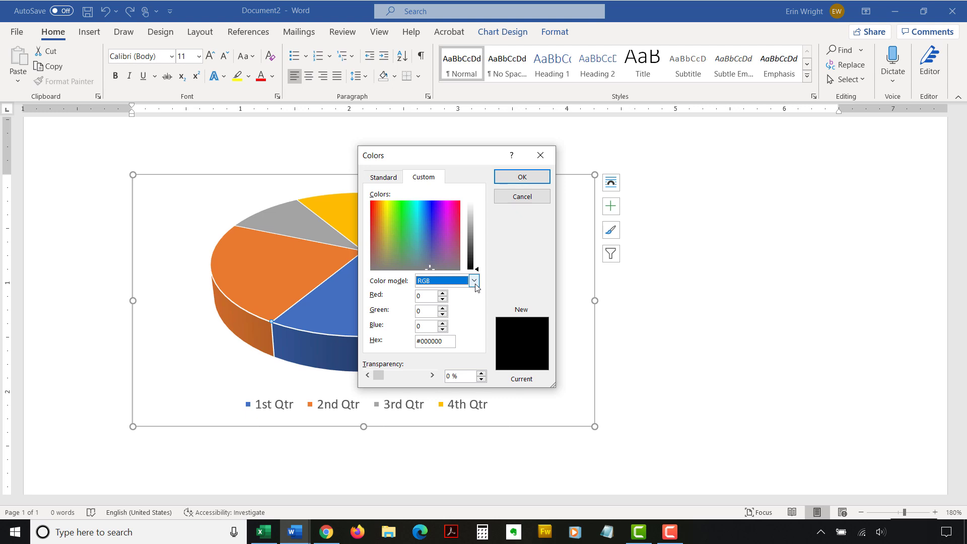
{"action": "double_click", "coordinate": [424, 296]}
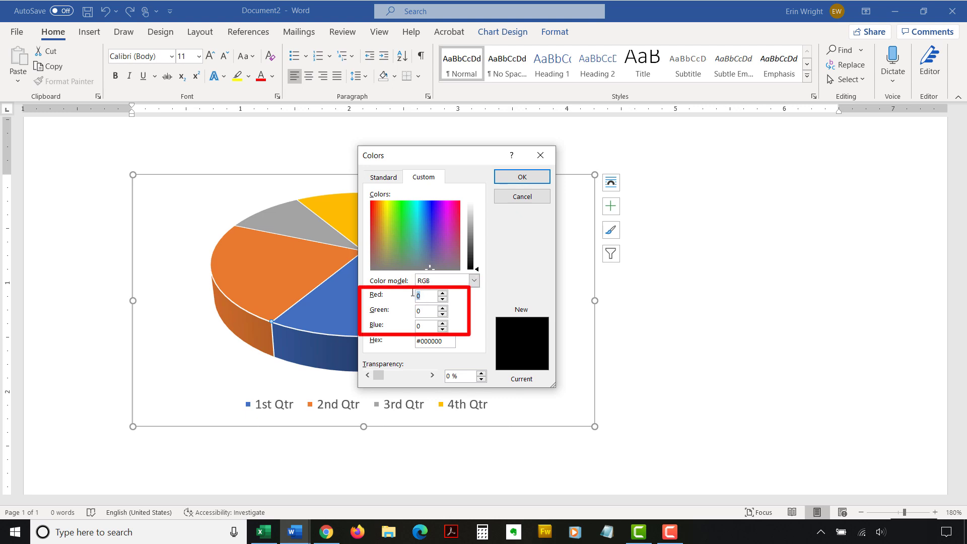
{"action": "type", "text": "132"}
{"action": "double_click", "coordinate": [417, 311]}
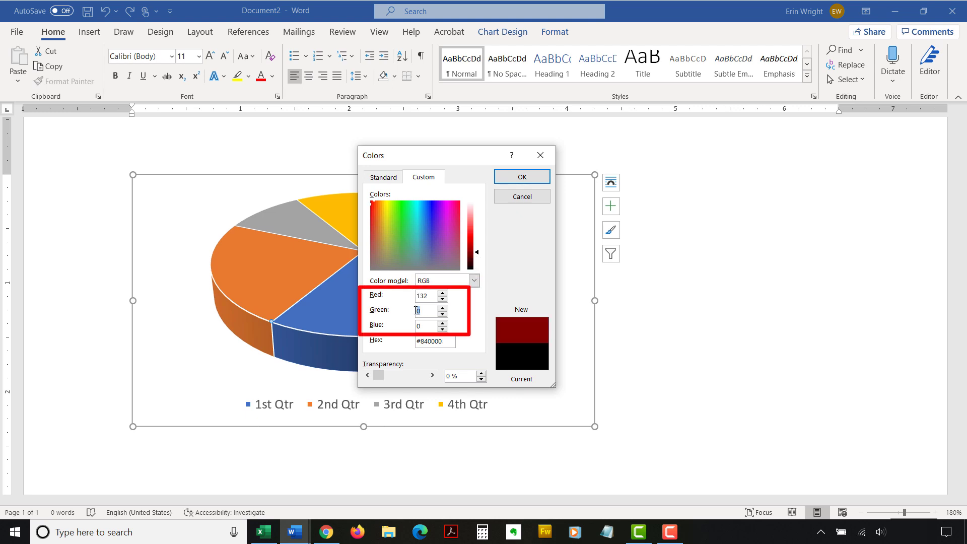
{"action": "type", "text": "32"}
{"action": "double_click", "coordinate": [418, 327]}
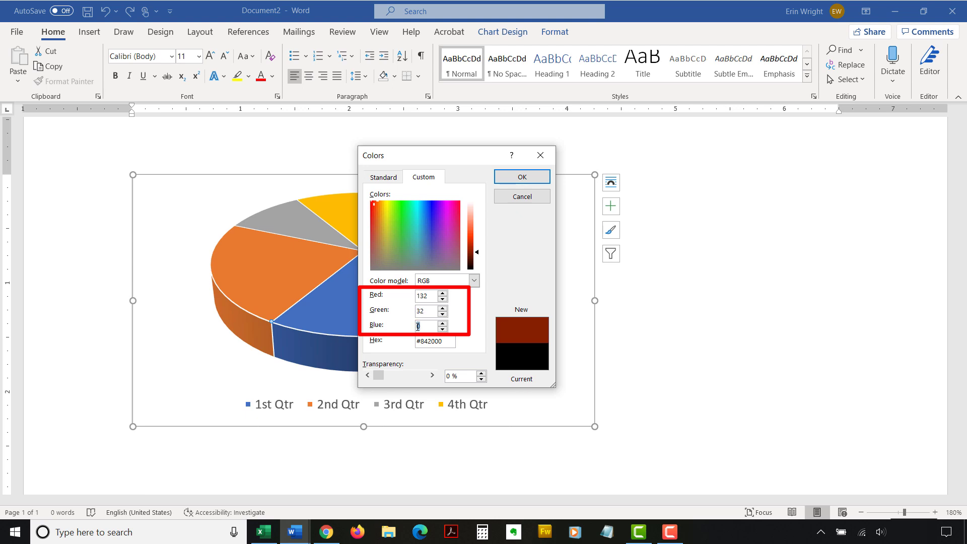
{"action": "type", "text": "32"}
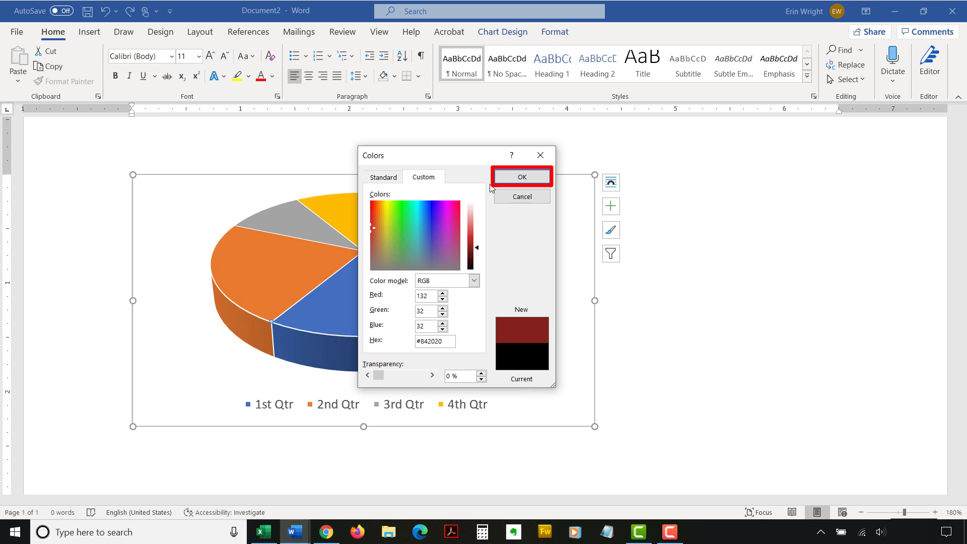
{"action": "left_click", "coordinate": [513, 182]}
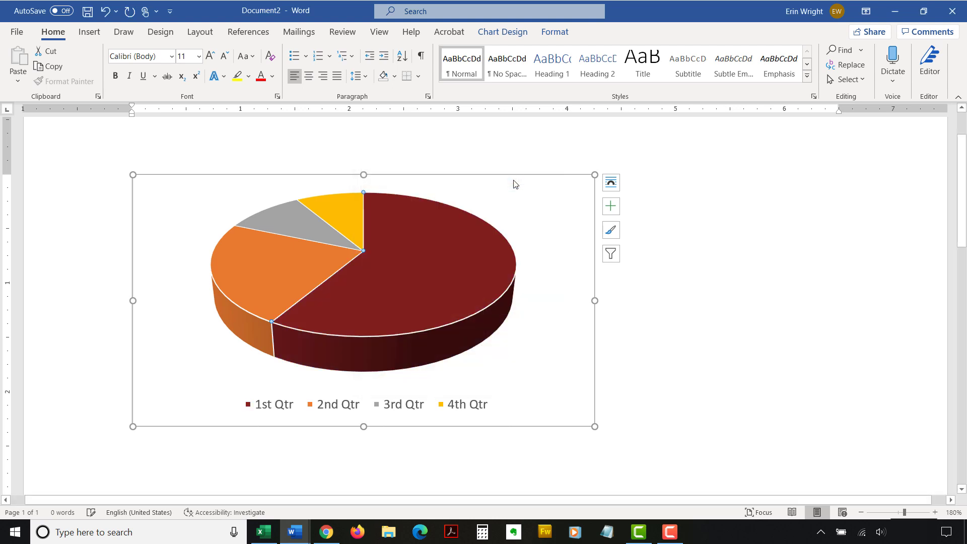